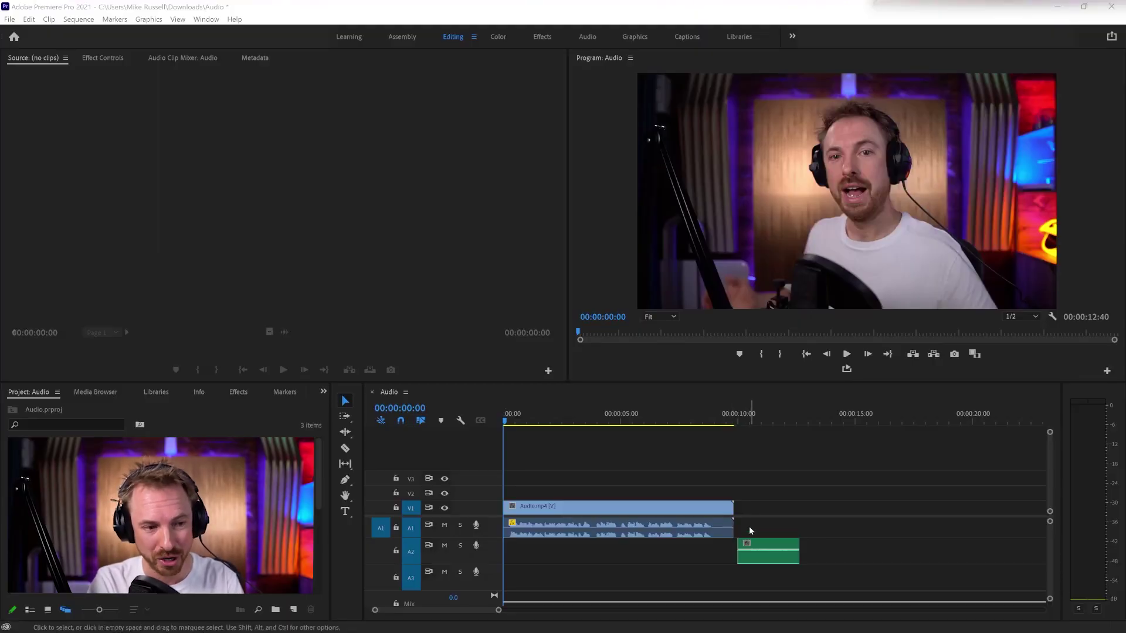
Step: Enlarge the Audio 1 and Audio 2 track heights twice with Alt+= to show bigger waveforms
click(748, 526)
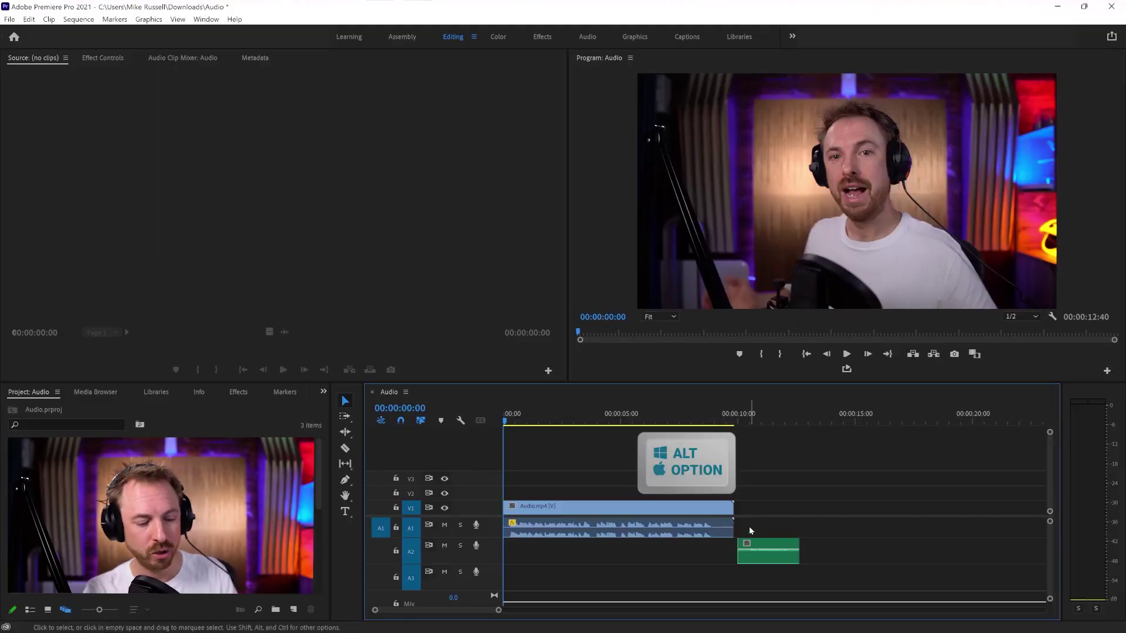
key(alt+equal)
key(alt+equal)
key(alt+equal)
key(alt+equal)
key(alt+equal)
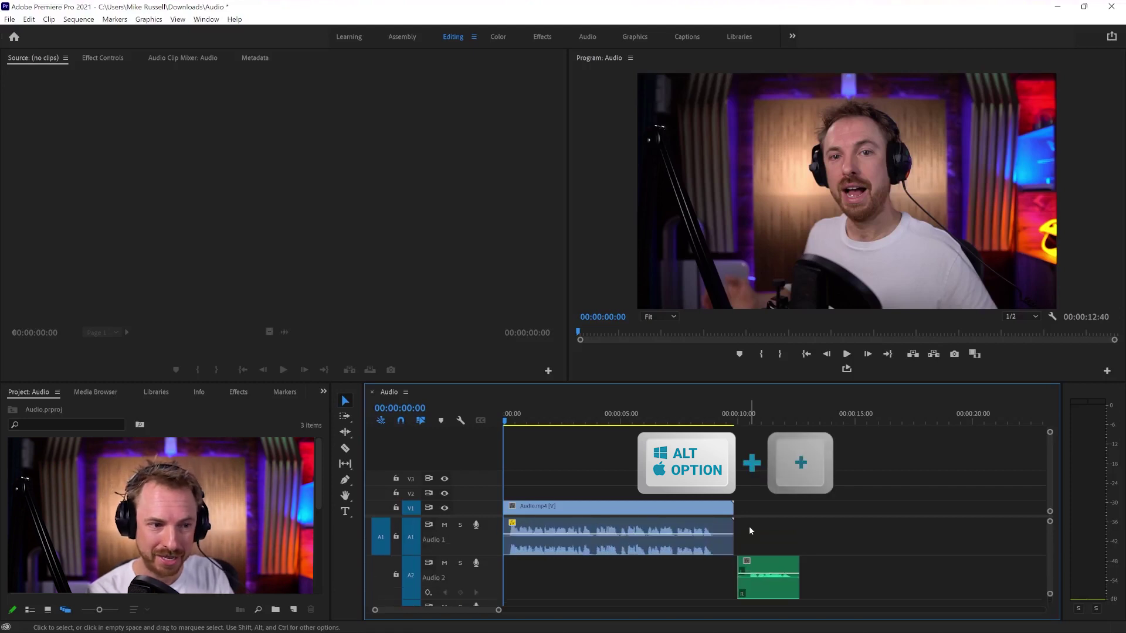
click(714, 567)
key(alt+equal)
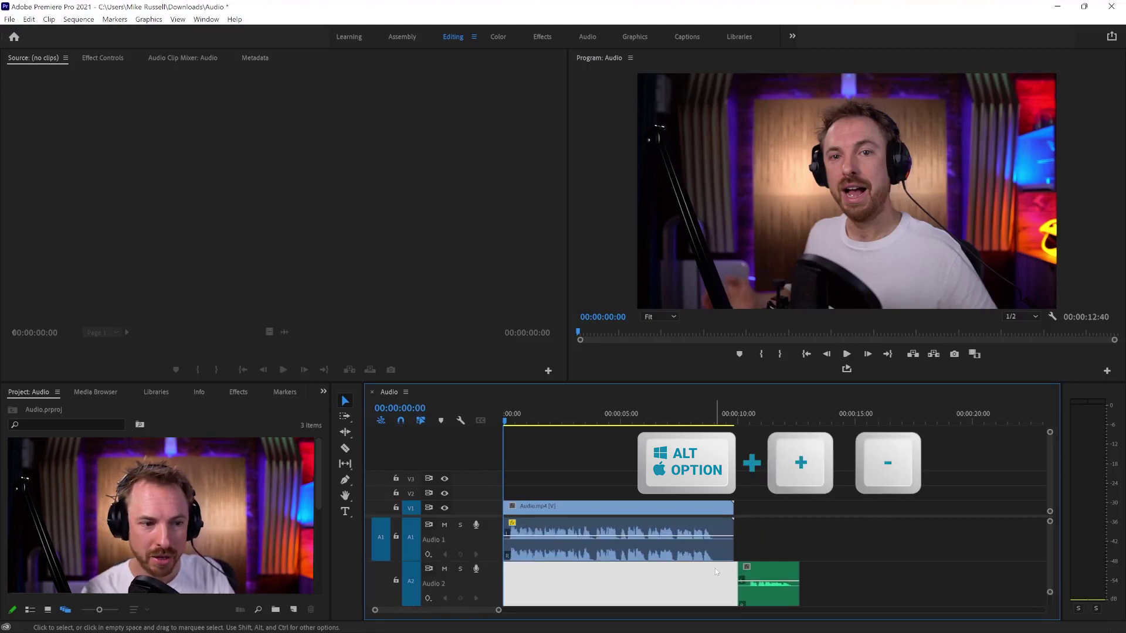
click(826, 559)
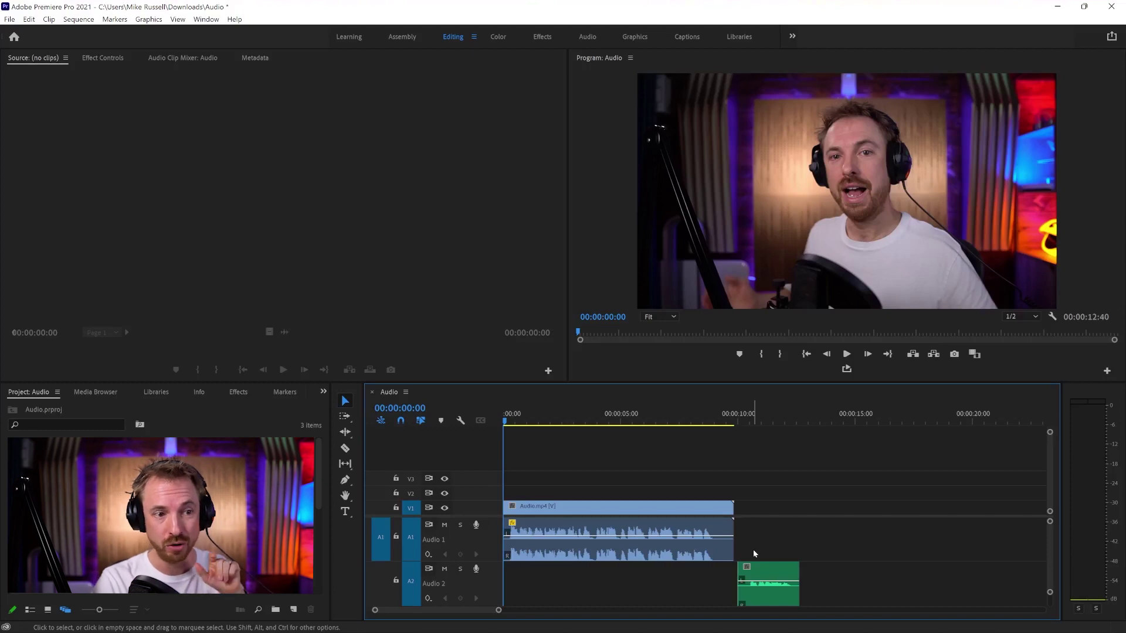
Step: Play the sequence from just past 10 seconds to hear the Audio 2 clip
click(748, 419)
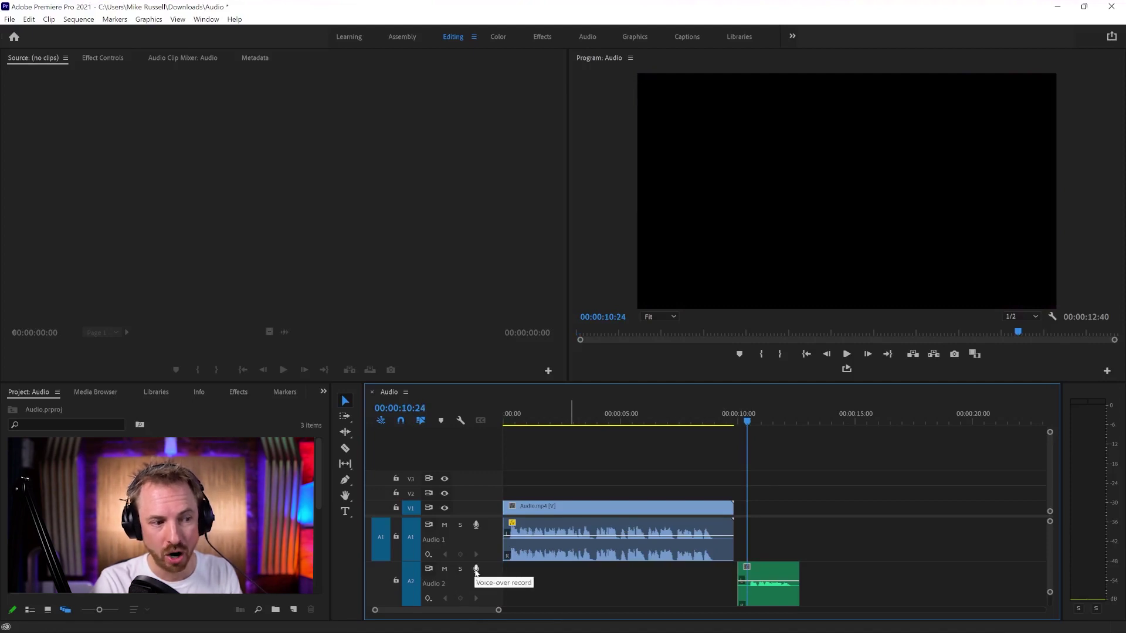
key(space)
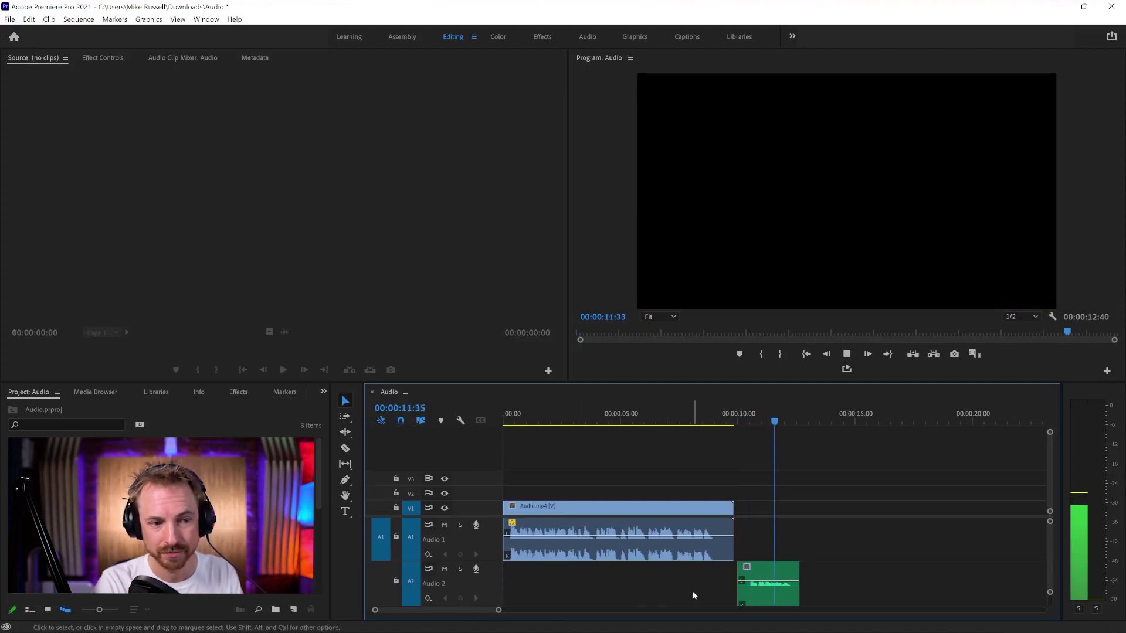
key(space)
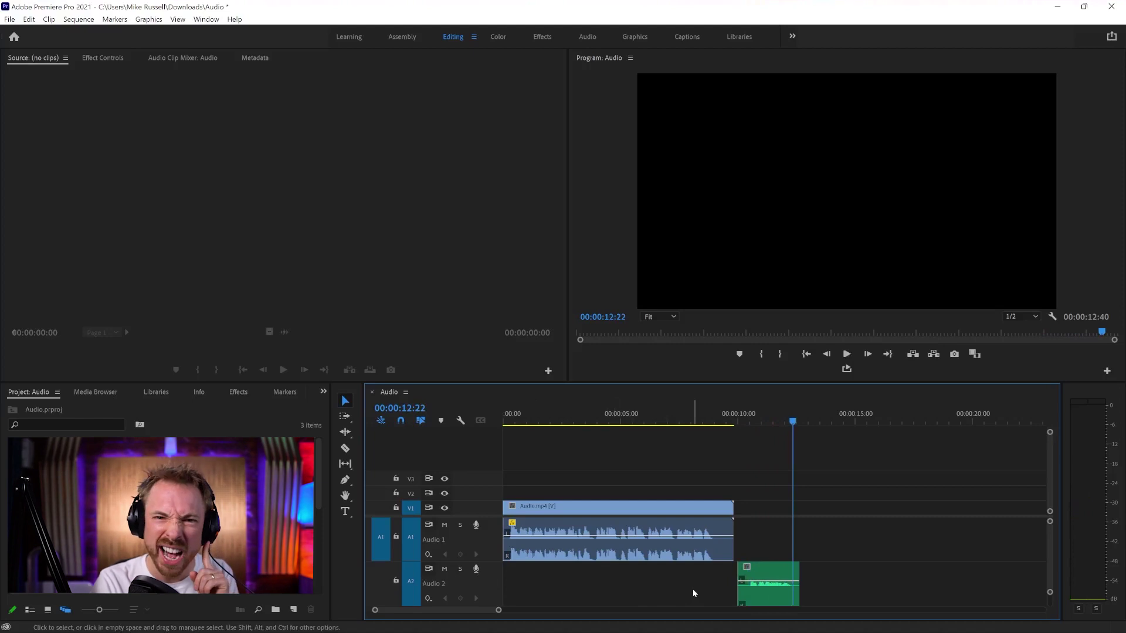
Step: Apply Normalize Max Peak gain to the green Audio 2 clip and replay it from 10 seconds
click(754, 570)
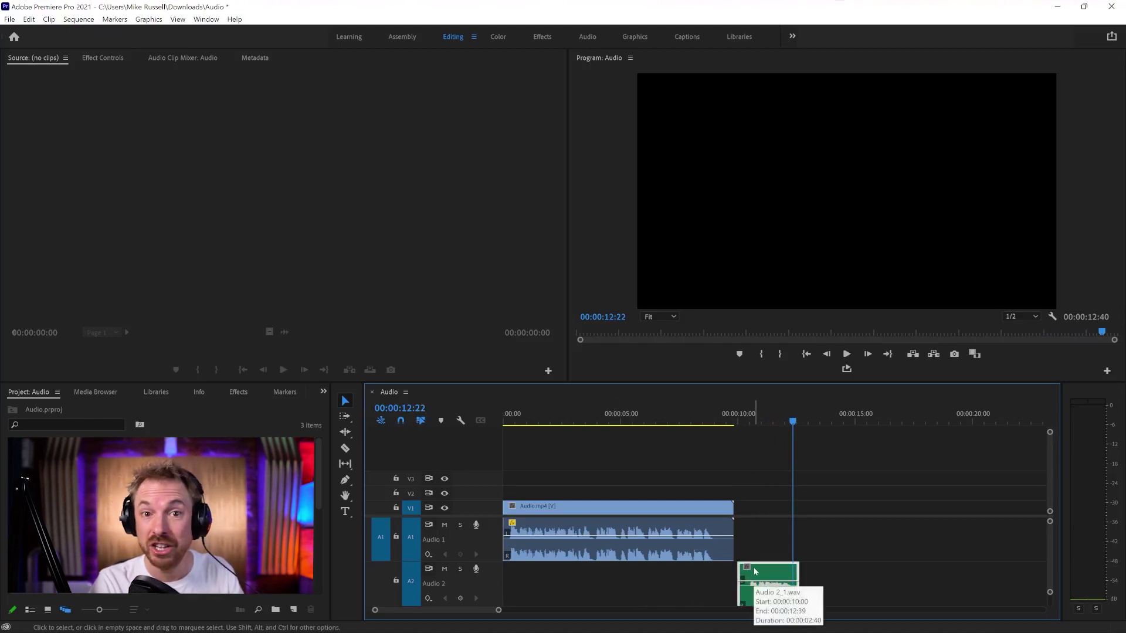
key(g)
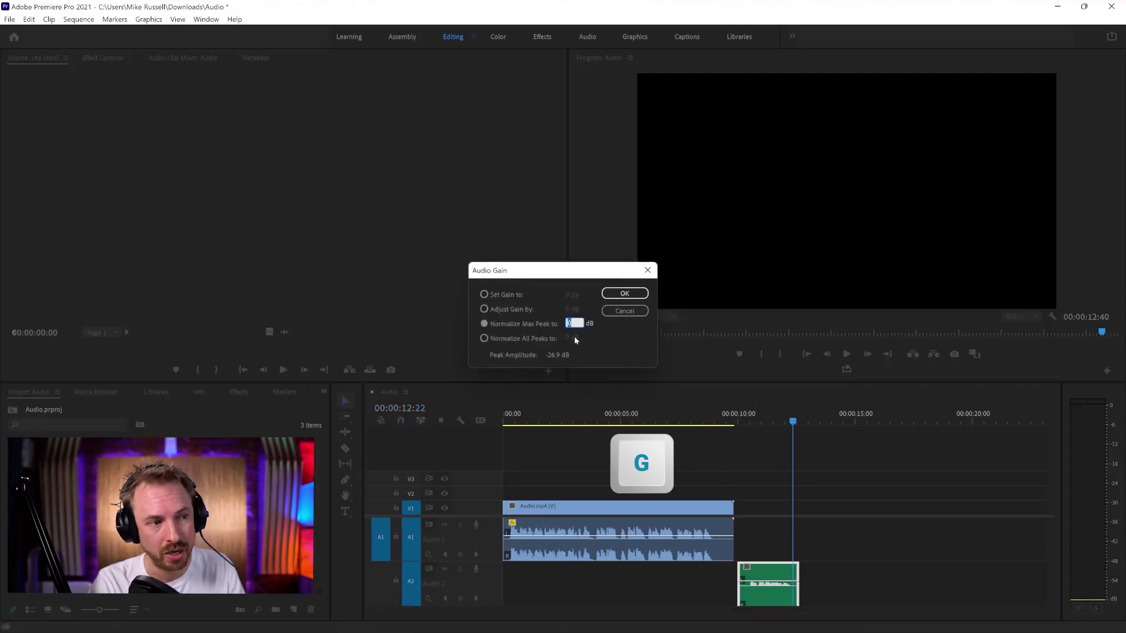
click(526, 325)
click(624, 293)
drag(778, 413, 744, 421)
key(space)
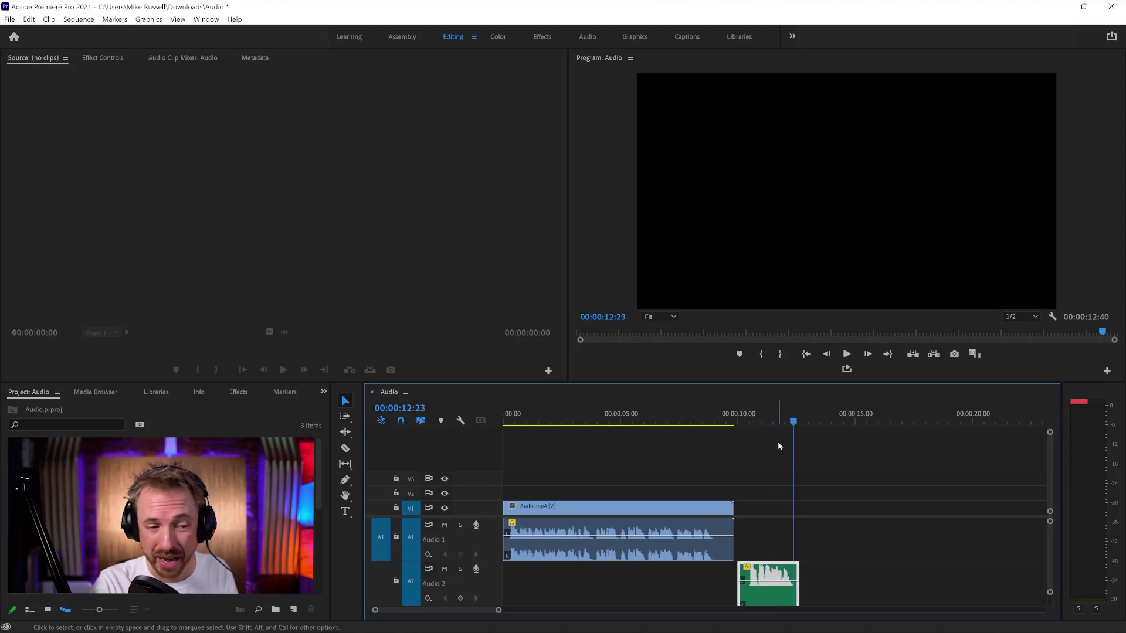
Step: Play the Audio 2 clip from 00:00:10:09 to check its current loudness
click(744, 419)
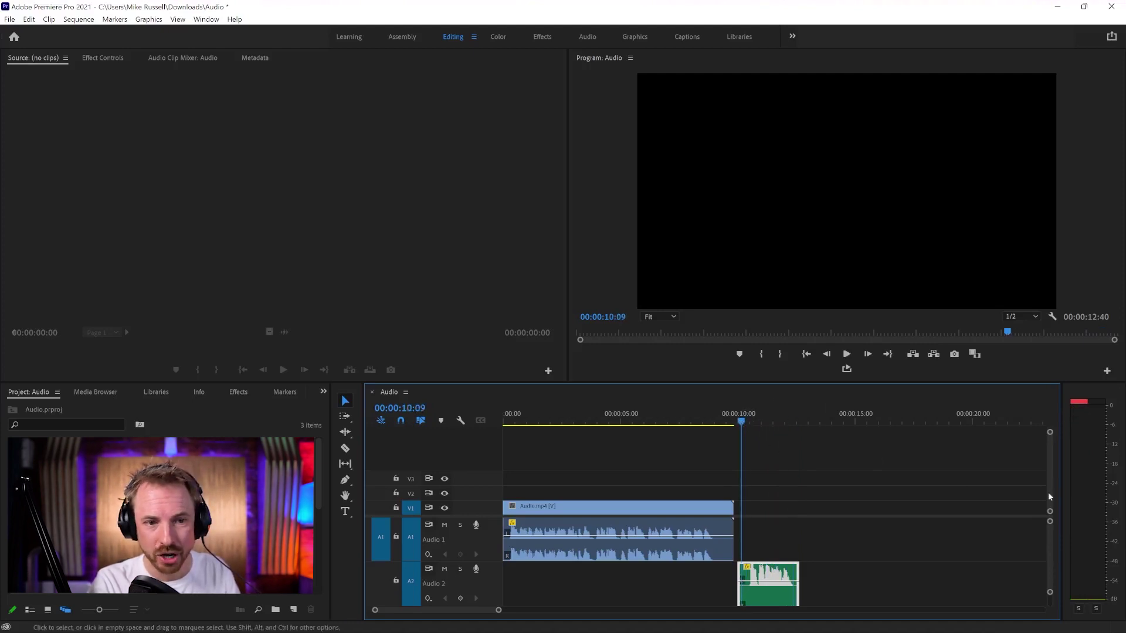
key(space)
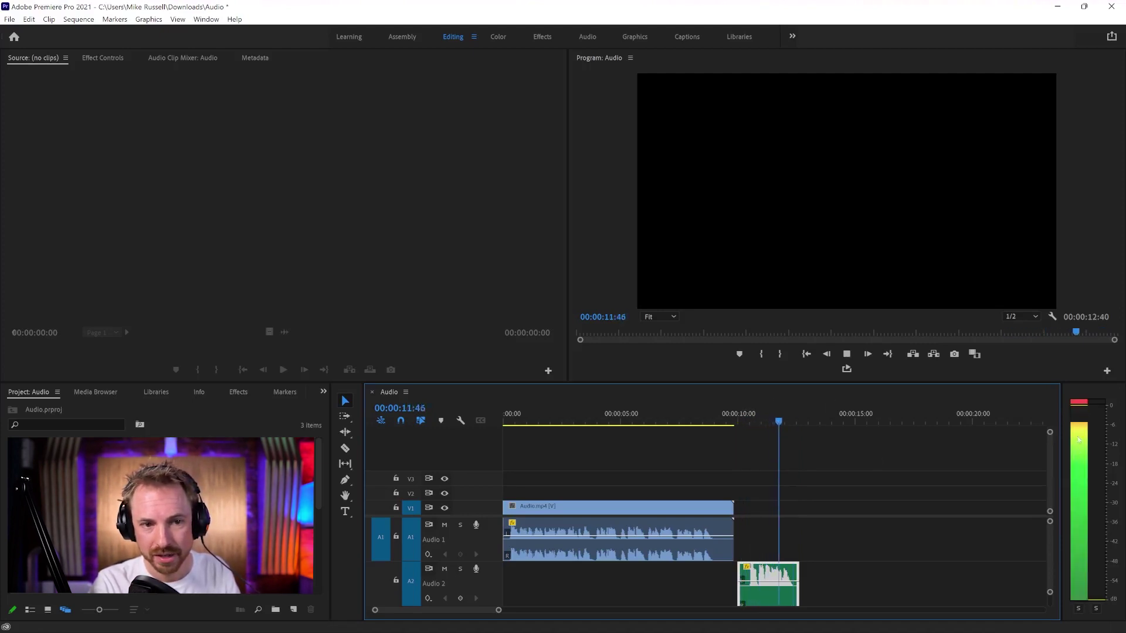
key(space)
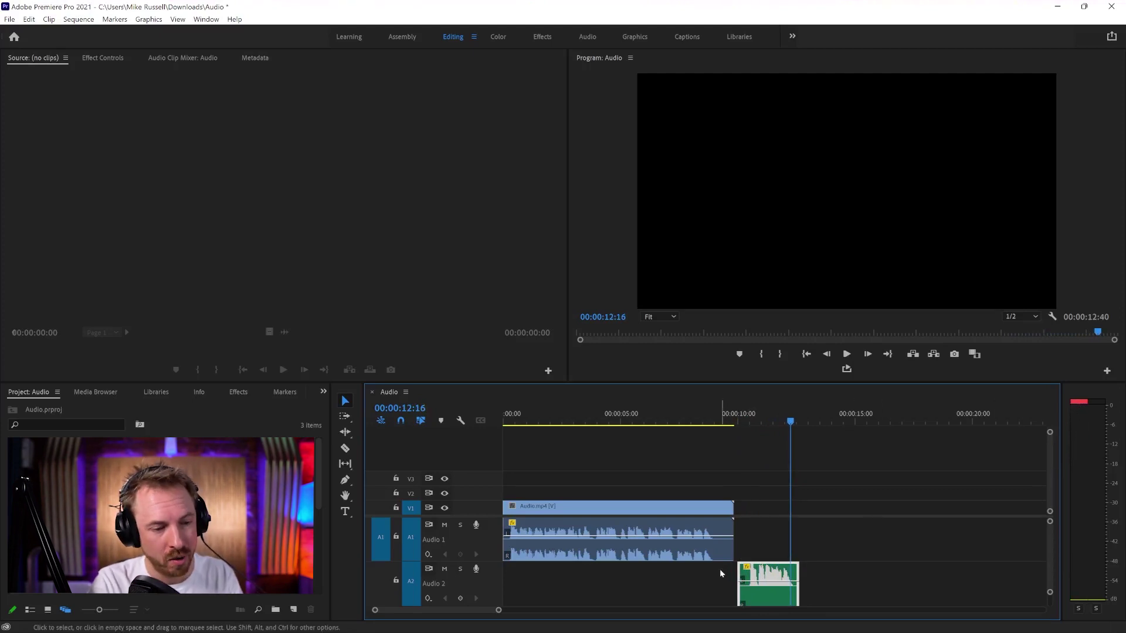
Step: Normalize the clip's maximum peak to -14 dB and replay it from 10 seconds
key(g)
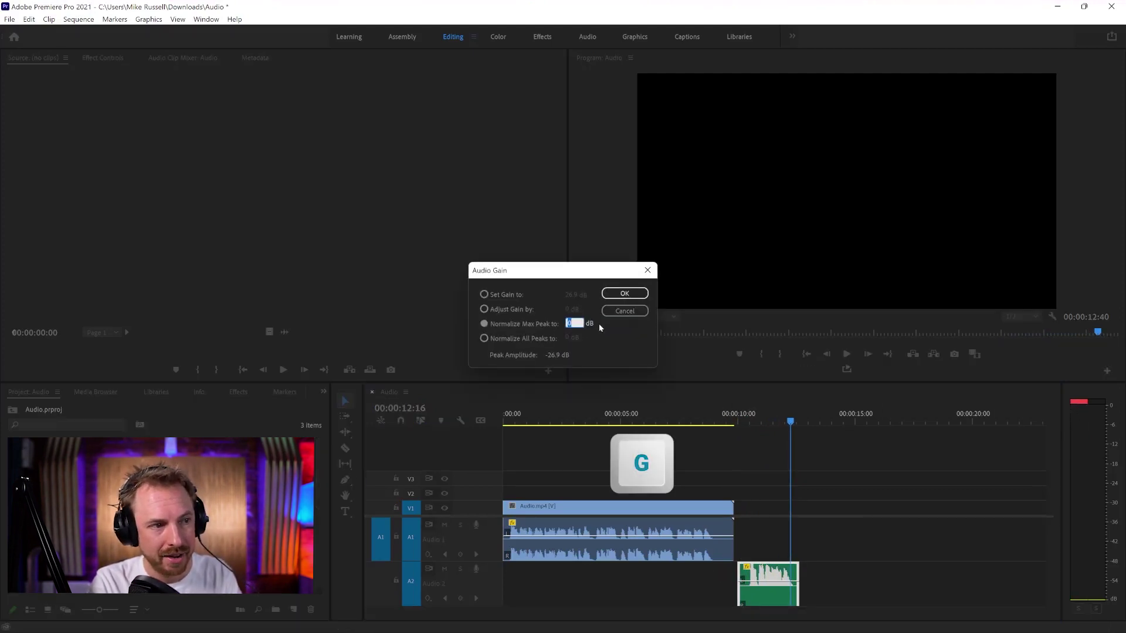
text(-14)
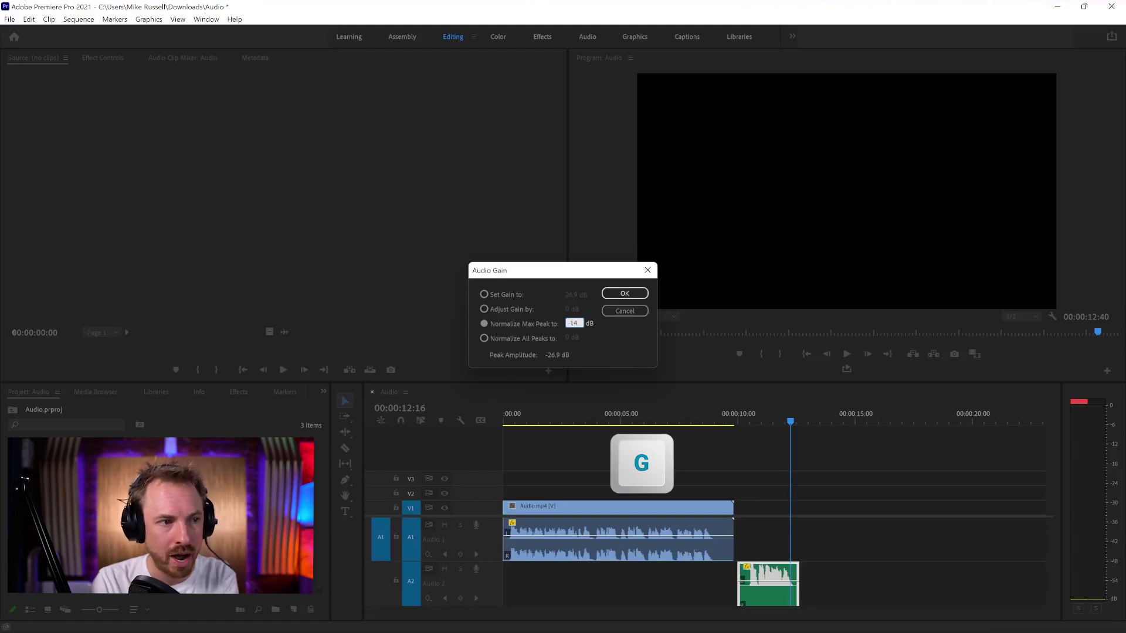
key(Return)
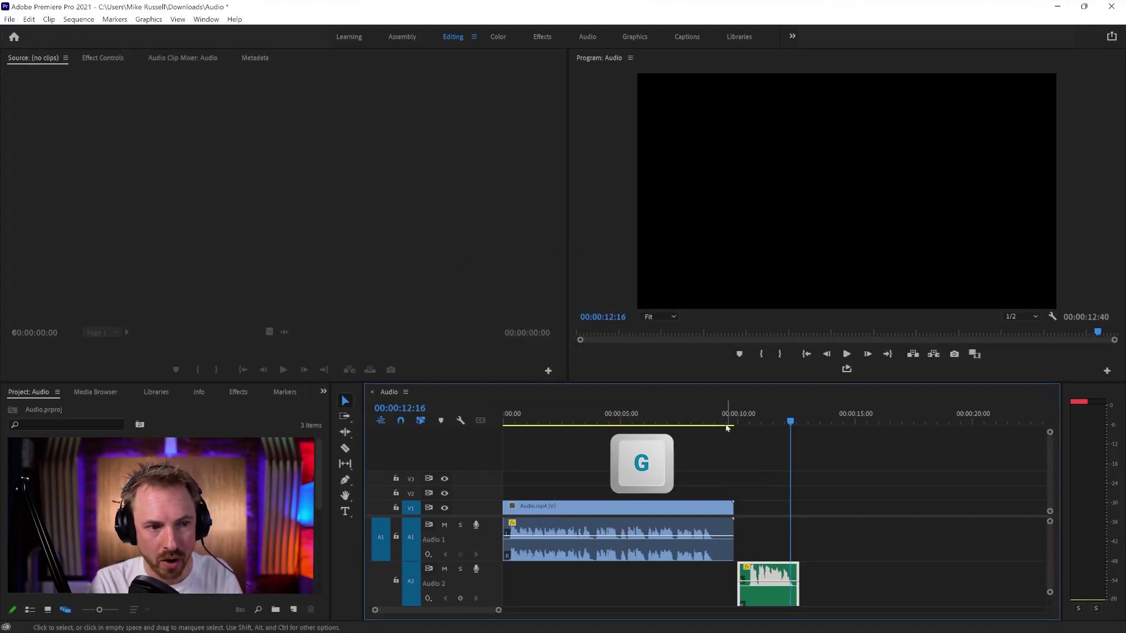
click(744, 421)
key(space)
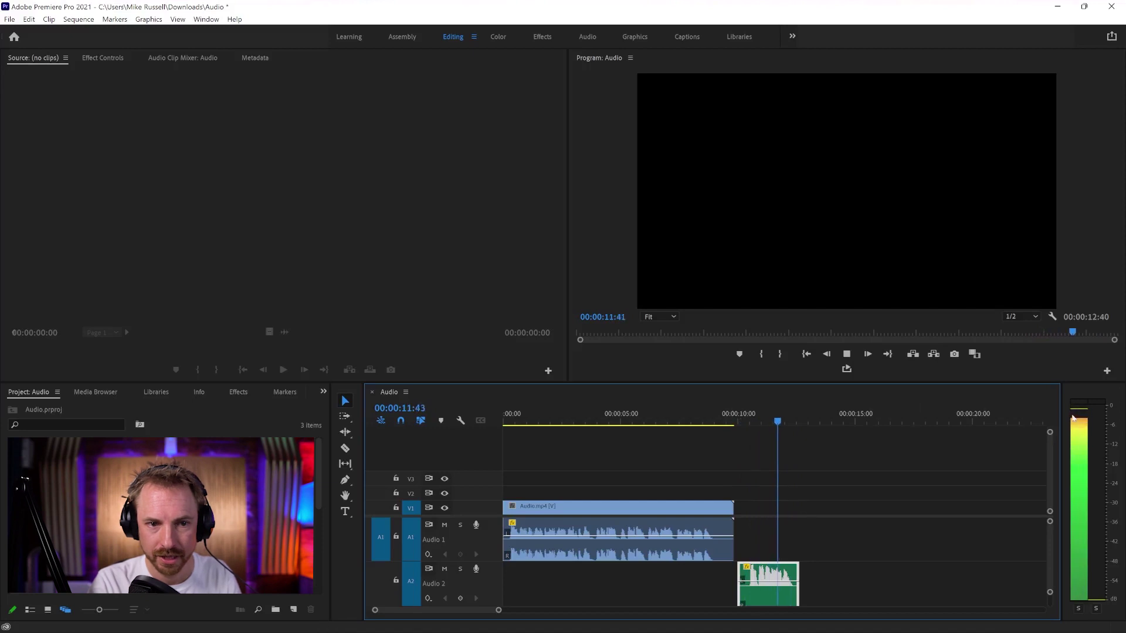
click(747, 417)
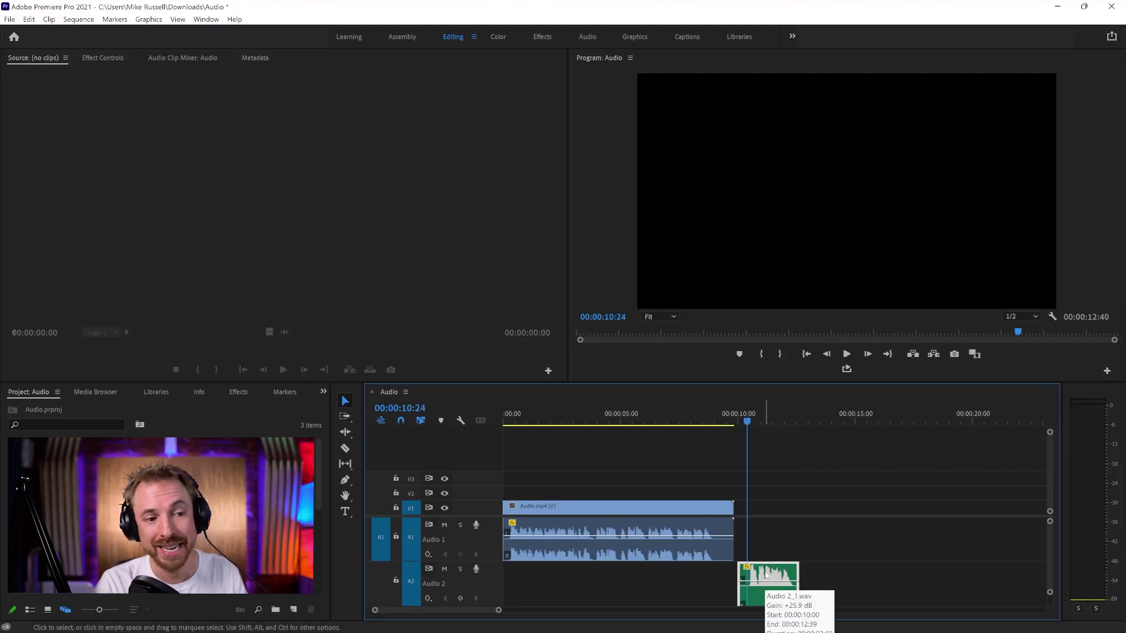
Step: In Modify Clip > Audio Channels, feed the left source channel into the R channel
key(shift+g)
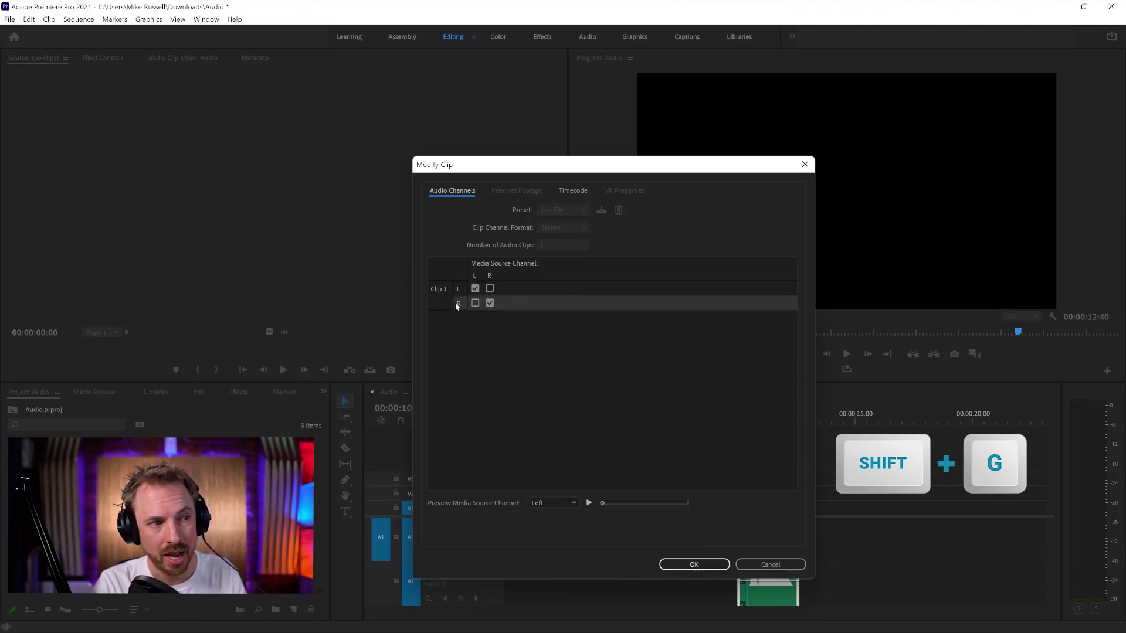
click(475, 303)
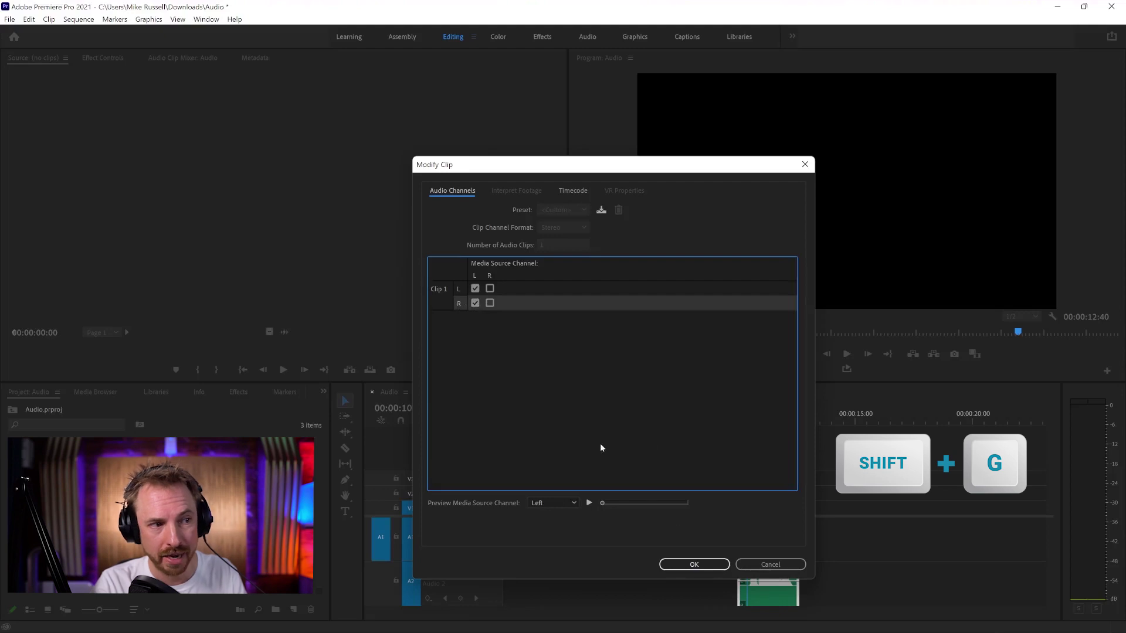
click(693, 562)
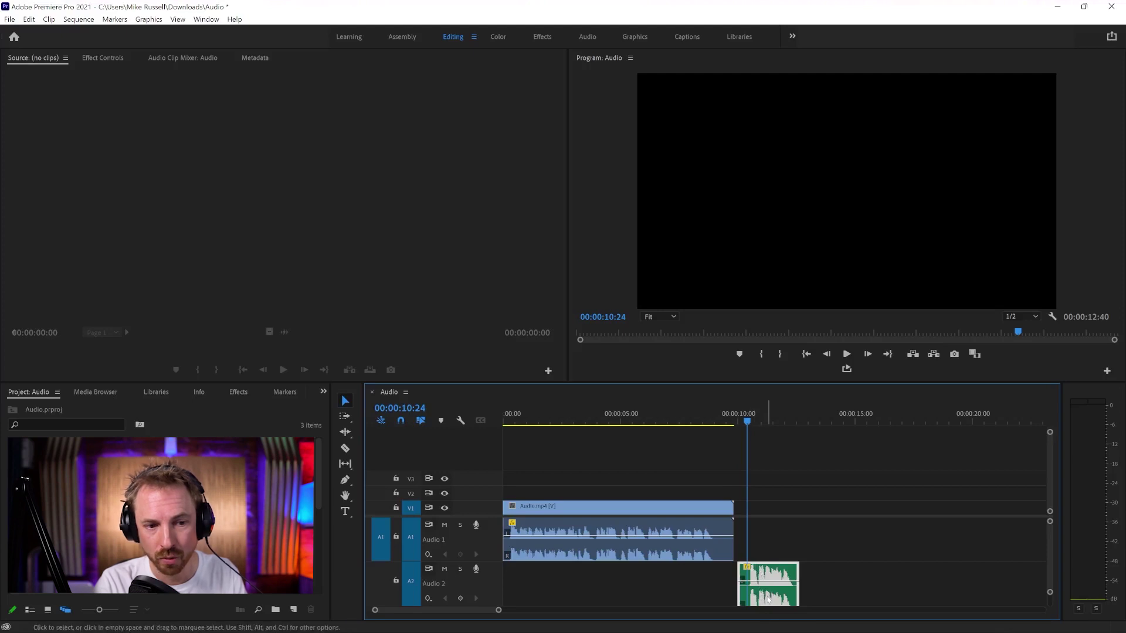
key(space)
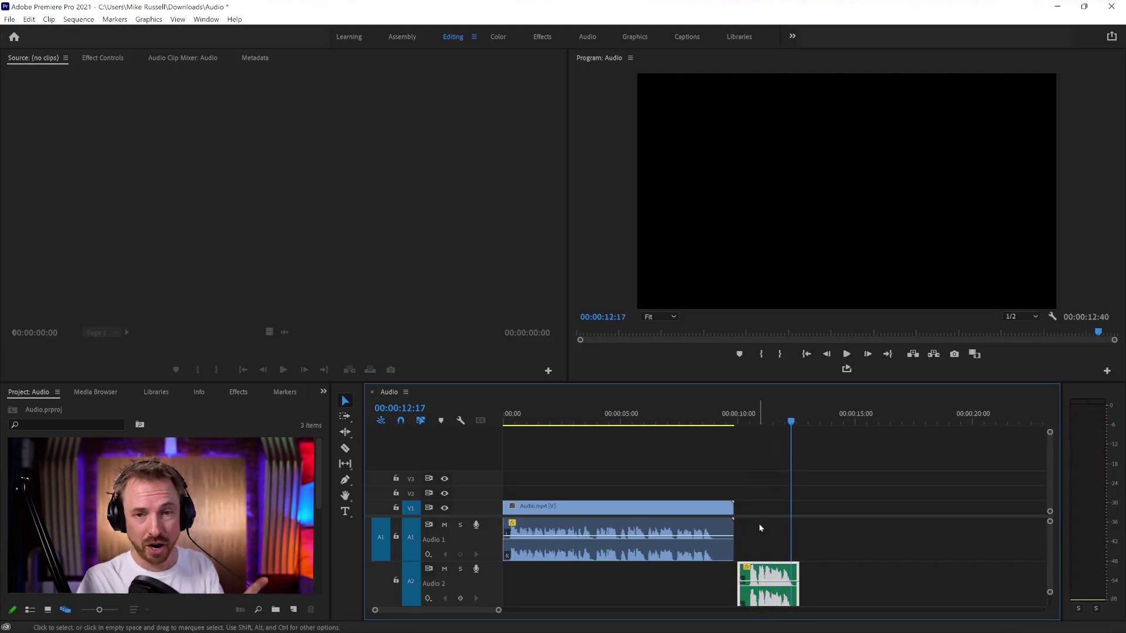
key(g)
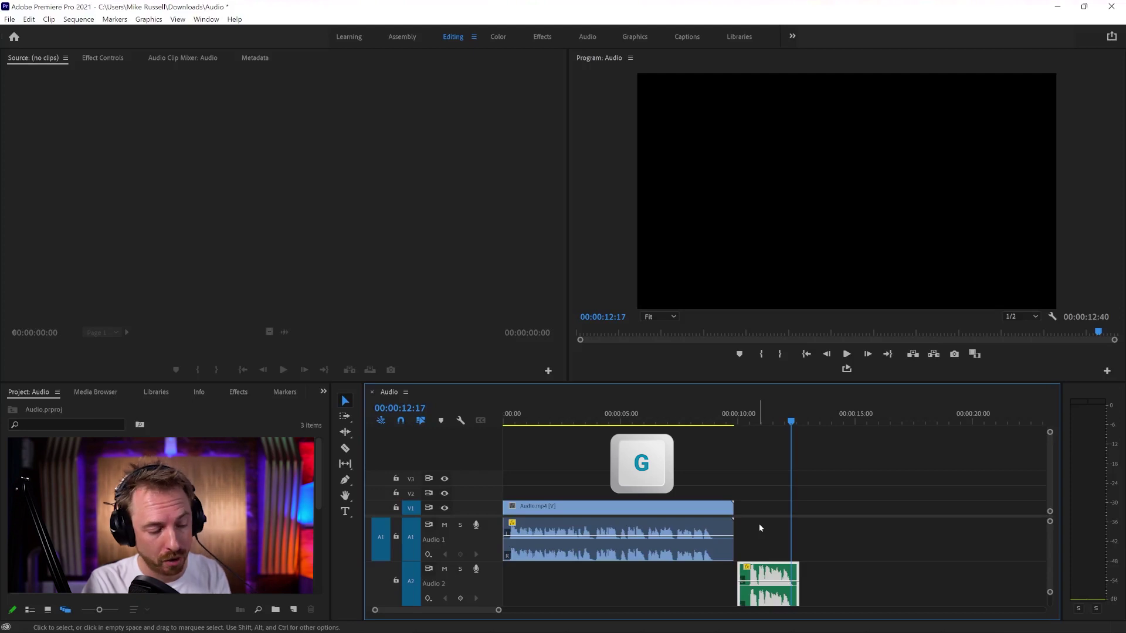
key(shift+g)
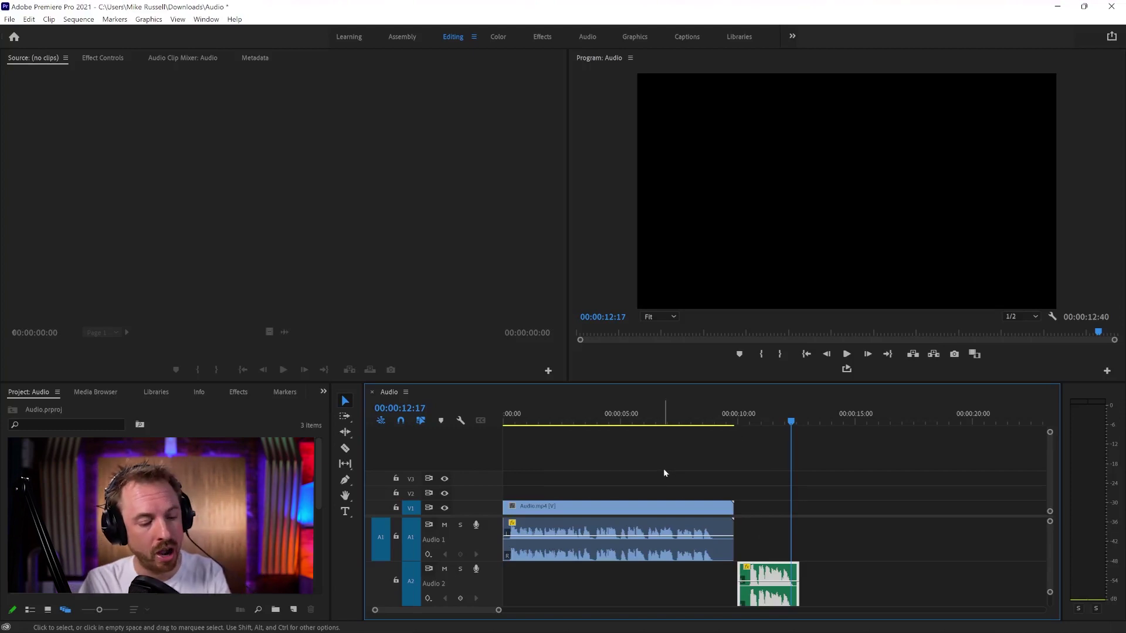
Step: Even out the audio track heights with Alt+- and Alt+=, select Audio.mp4, and go to 00:00:00:00
key(alt)
key(alt+minus)
key(alt+minus)
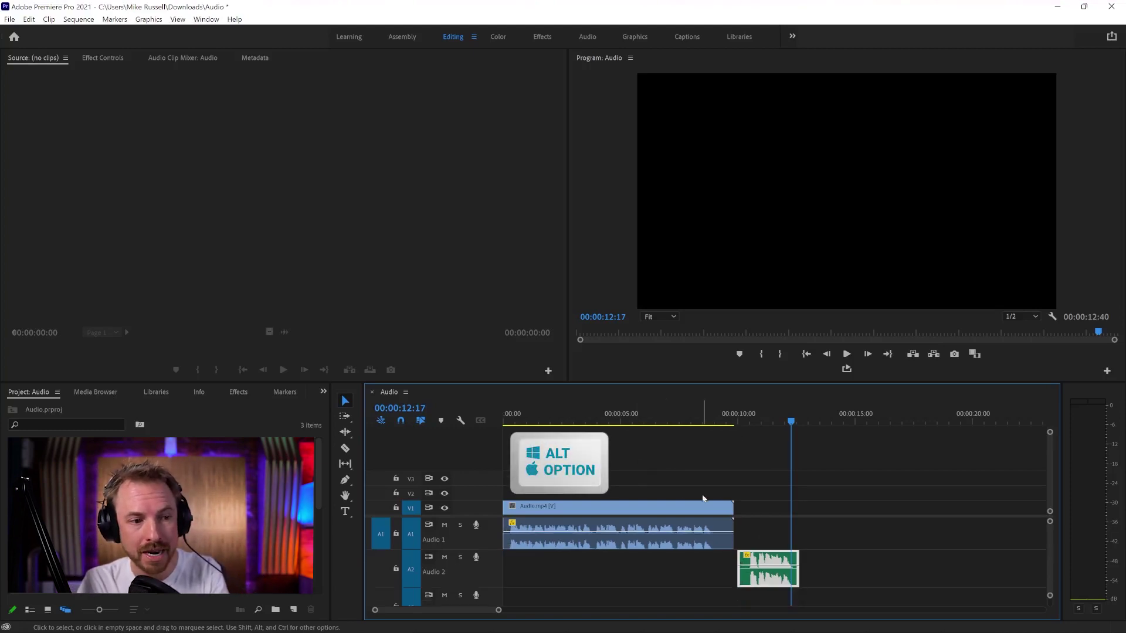
key(alt+equal)
key(alt+equal)
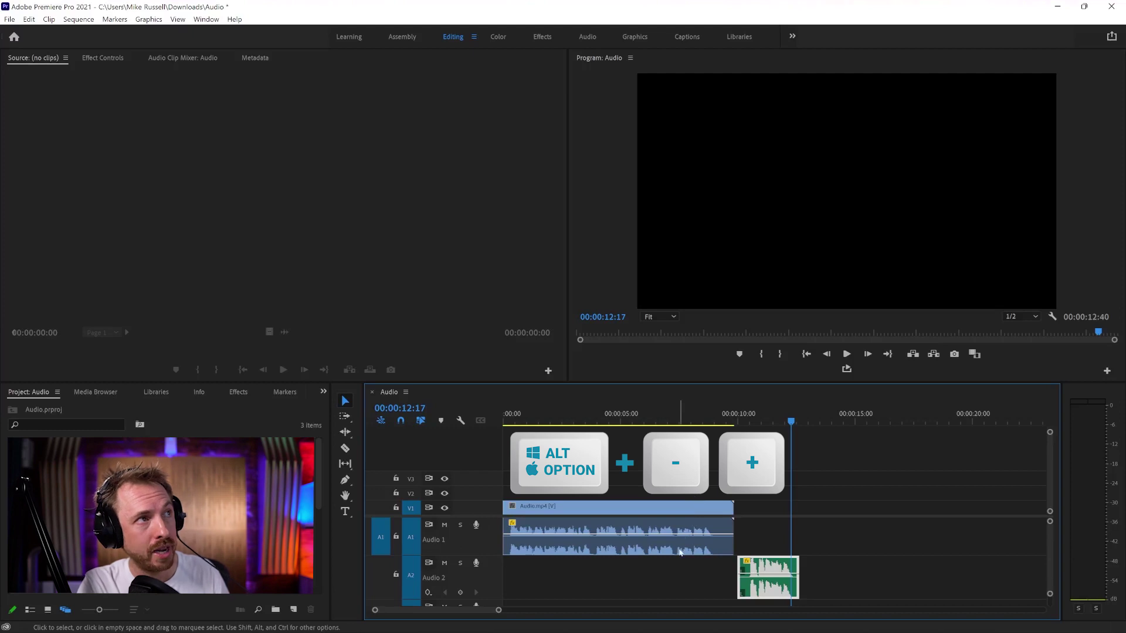
click(705, 548)
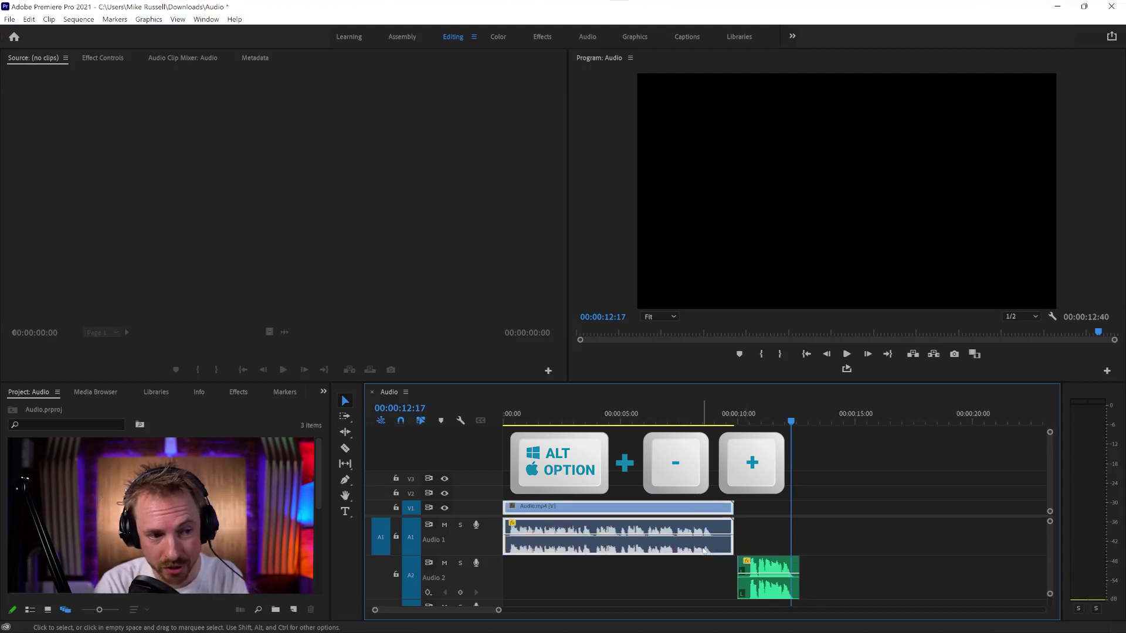
key(Home)
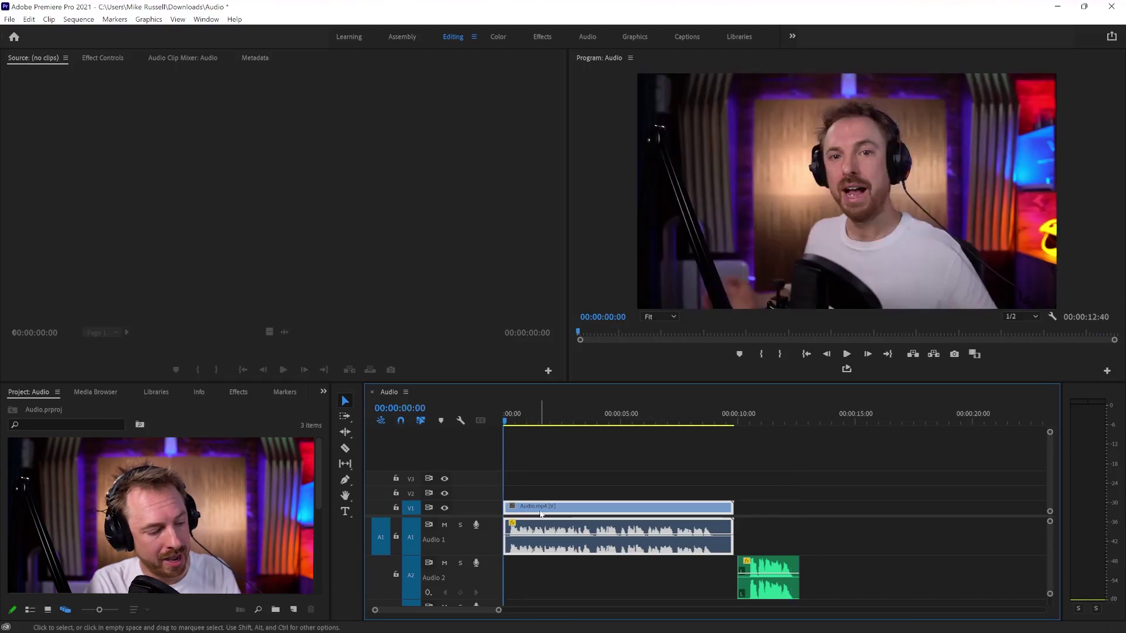
Step: Apply default dissolves to both ends of the V1 clip with Ctrl+D and scrub through both fades
key(ctrl+d)
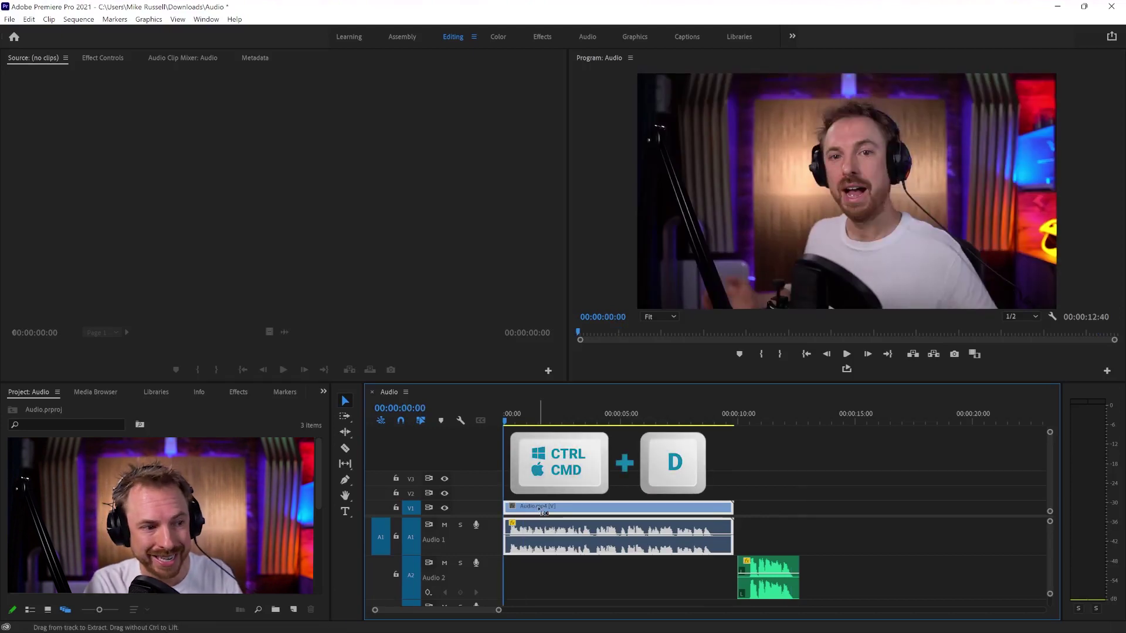
click(512, 422)
drag(512, 423, 504, 424)
click(725, 422)
drag(727, 422, 484, 435)
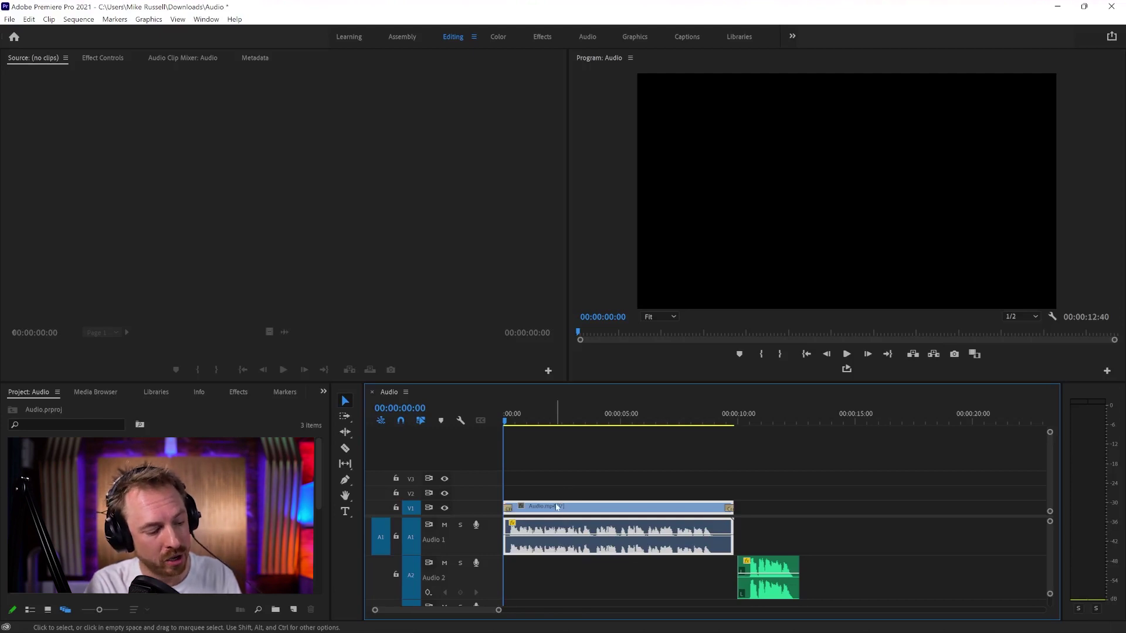
Step: Add Constant Power crossfades to both ends of the A1 clip, shortening the opening one
key(ctrl+shift+d)
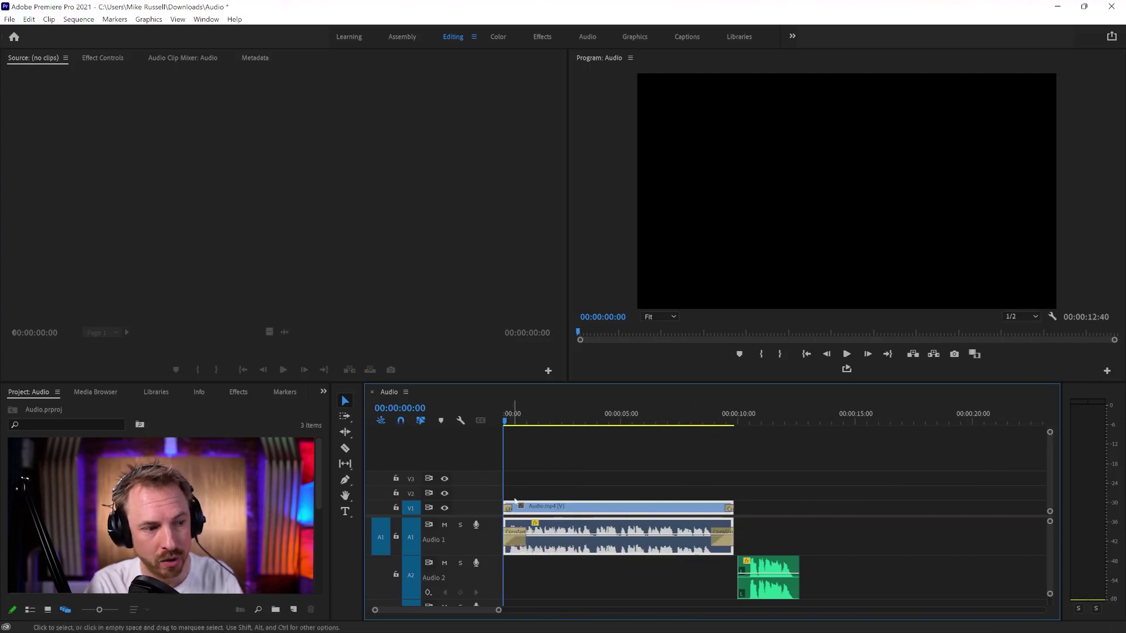
key(equal)
key(equal)
key(equal)
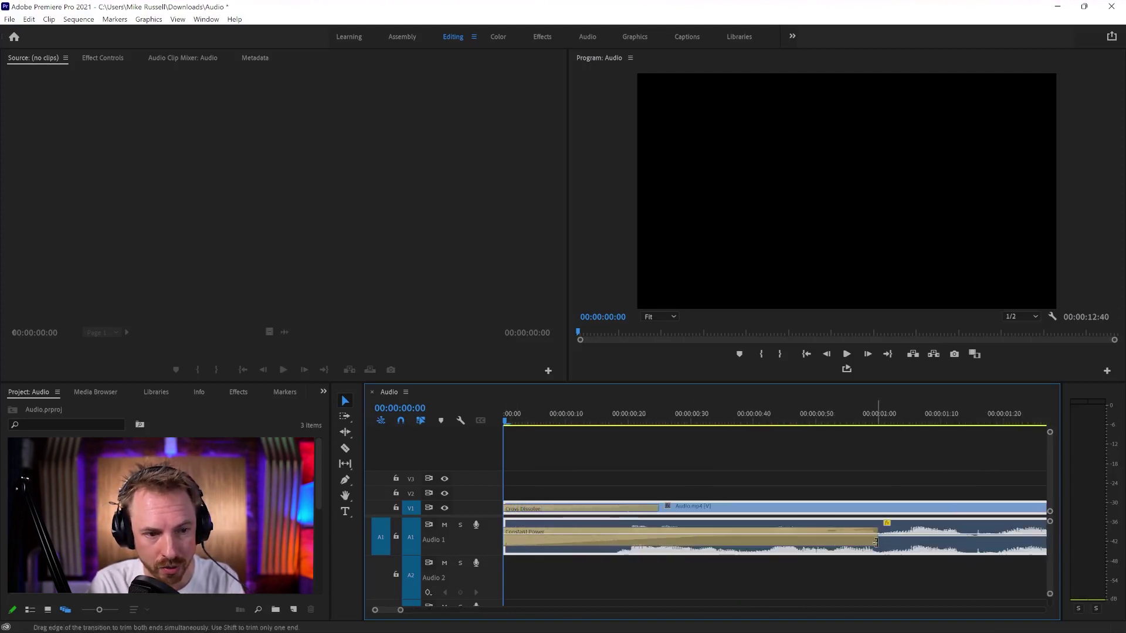
drag(876, 542, 633, 547)
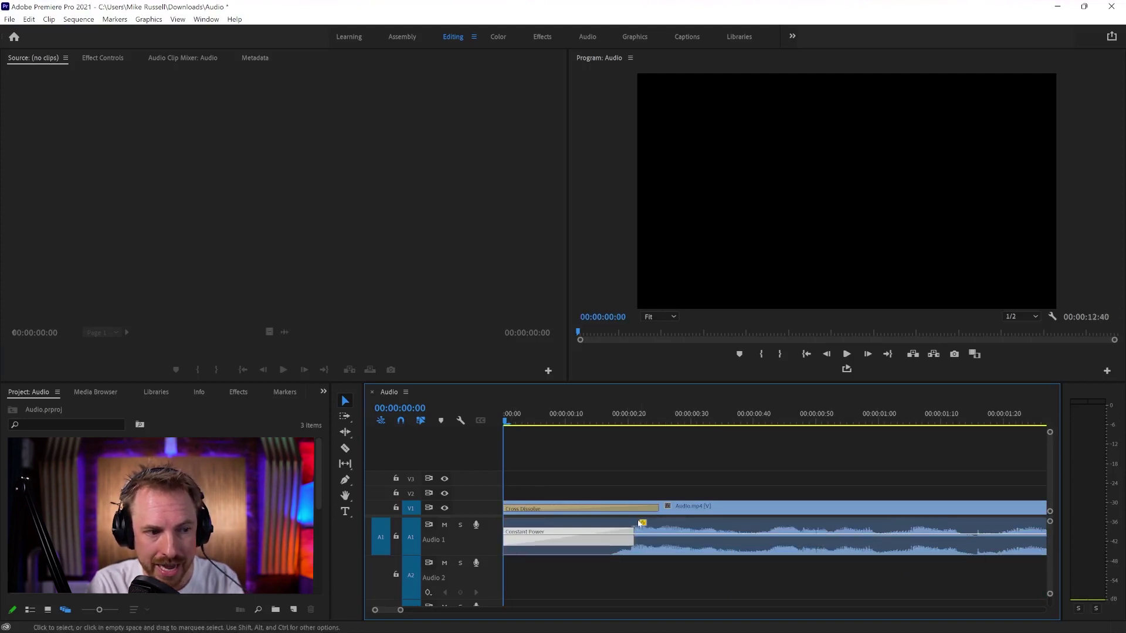
key(minus)
key(minus)
key(minus)
key(minus)
key(minus)
key(minus)
key(minus)
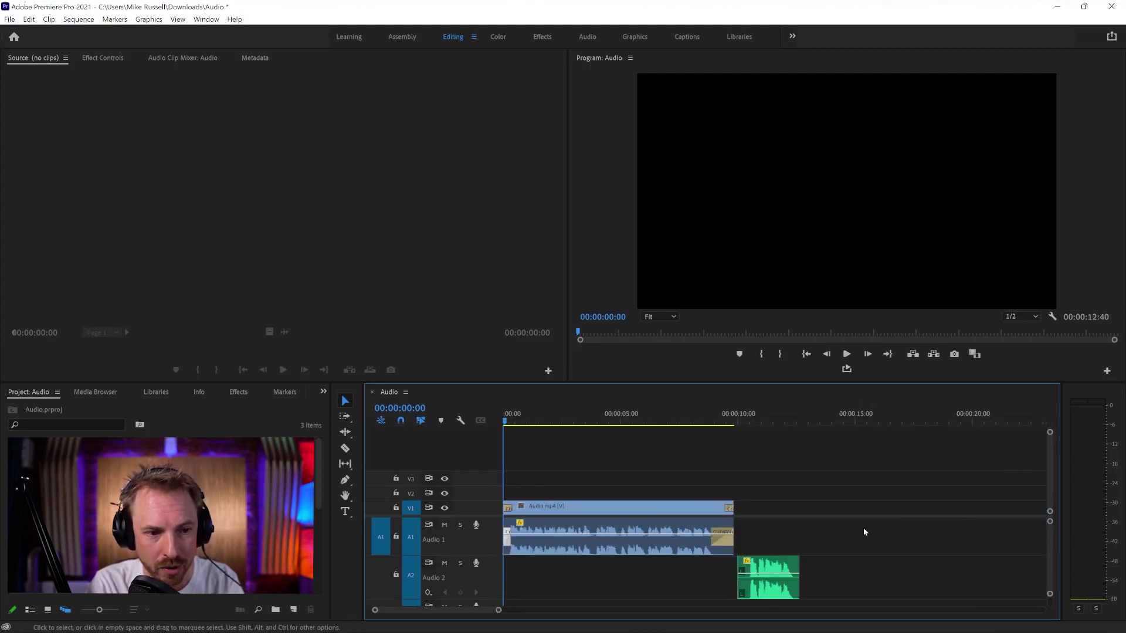
click(713, 541)
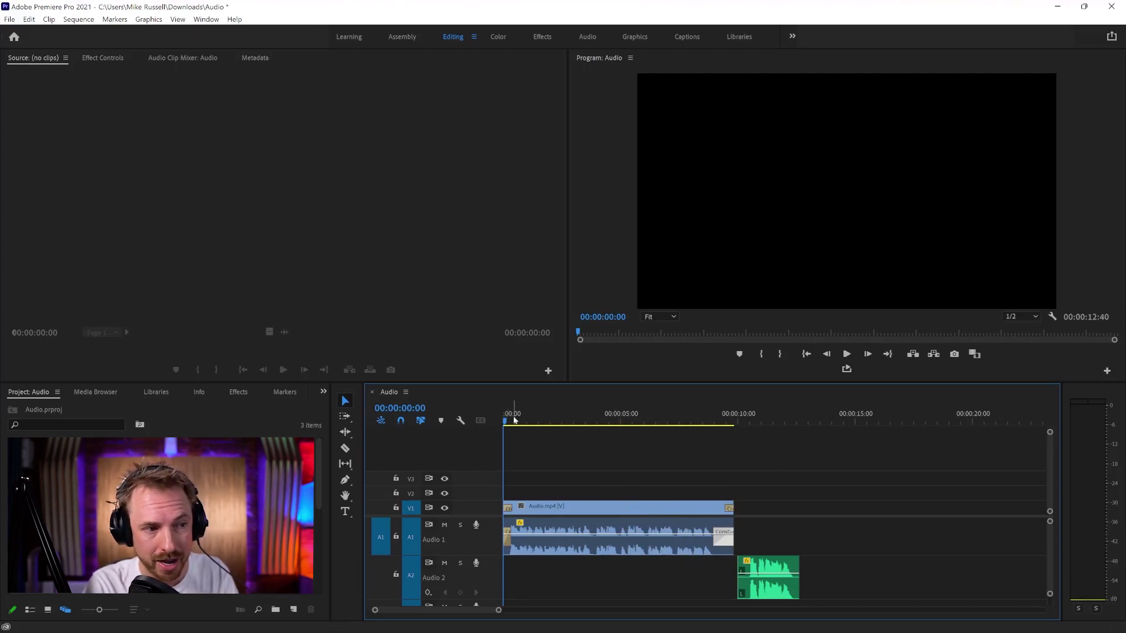
key(space)
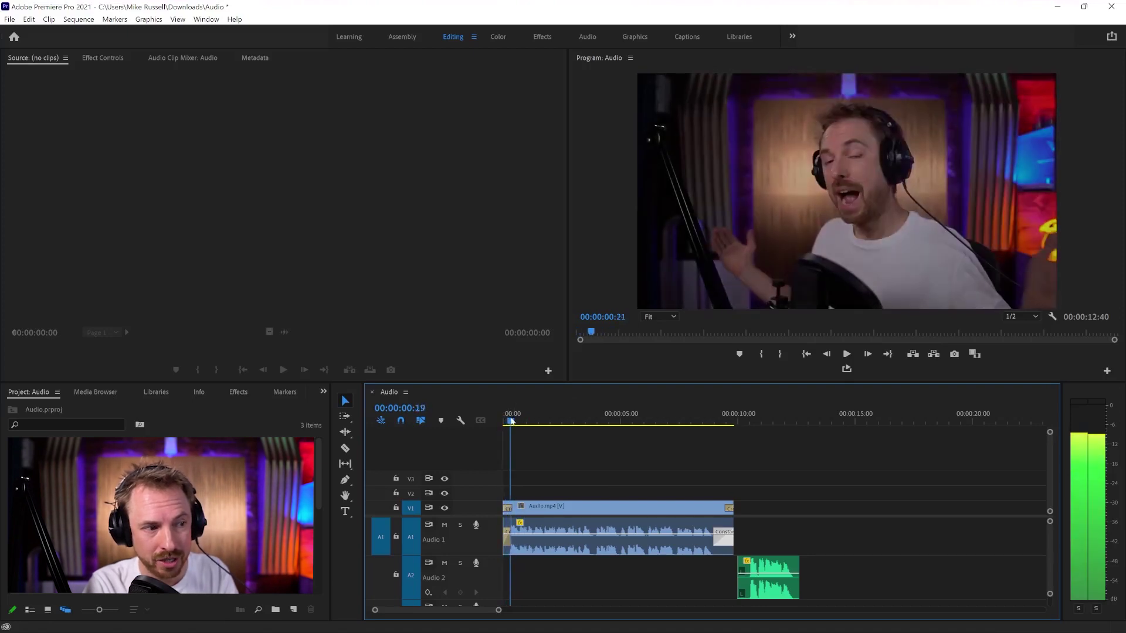
key(space)
key(Home)
right_click(518, 414)
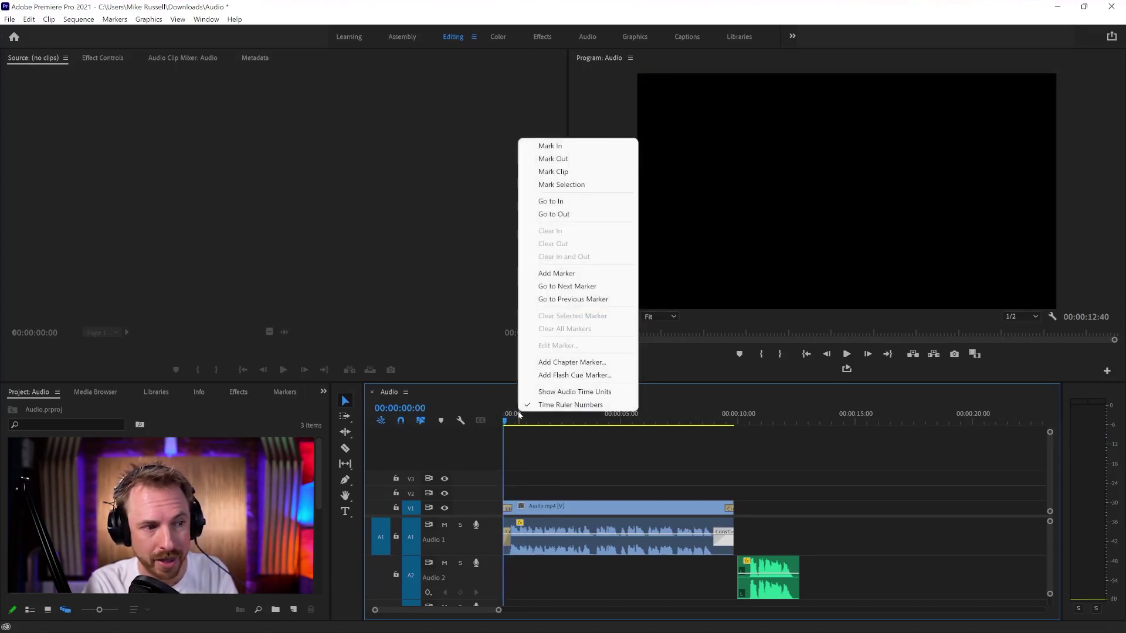
click(552, 391)
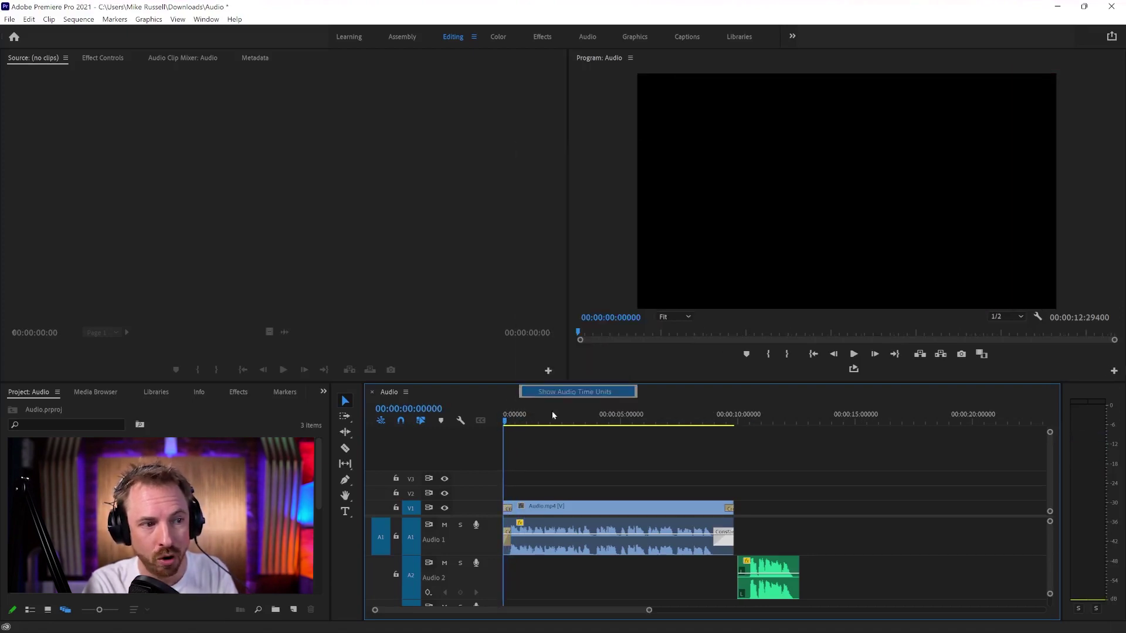
click(506, 421)
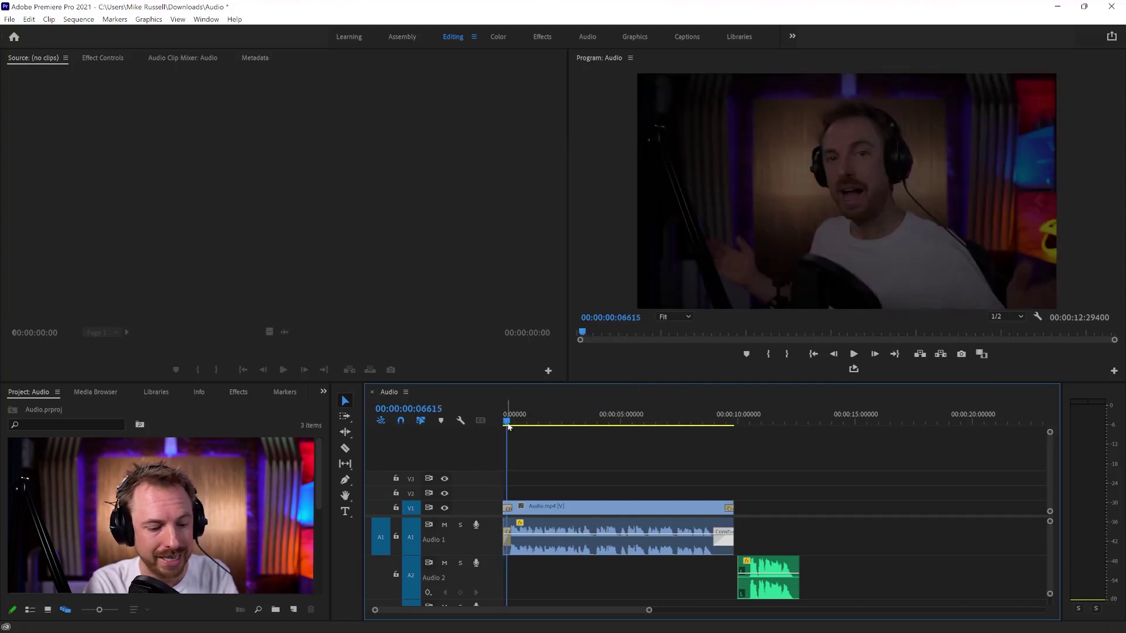
scroll(510, 417, up, 8)
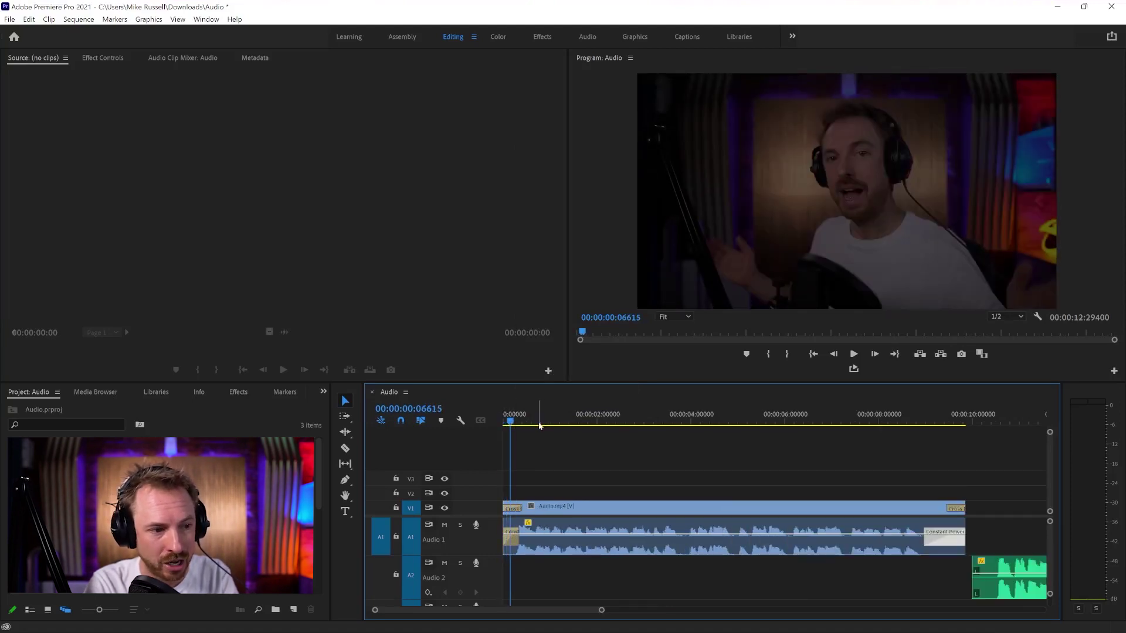
scroll(806, 418, down, 5)
click(812, 418)
click(783, 423)
scroll(782, 424, up, 8)
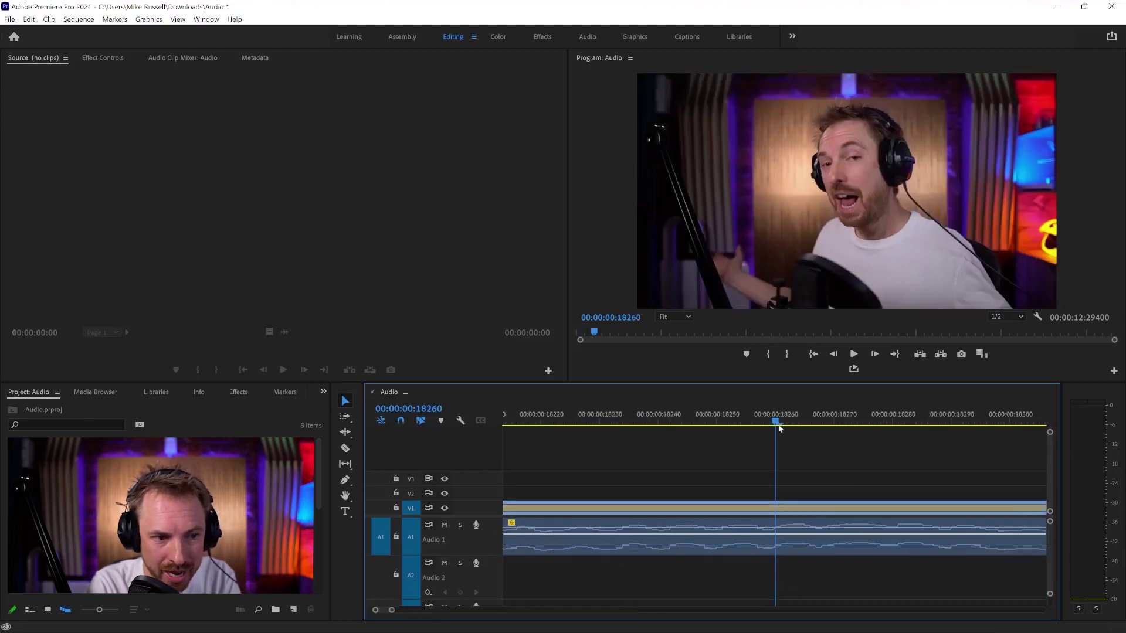
scroll(780, 428, down, 10)
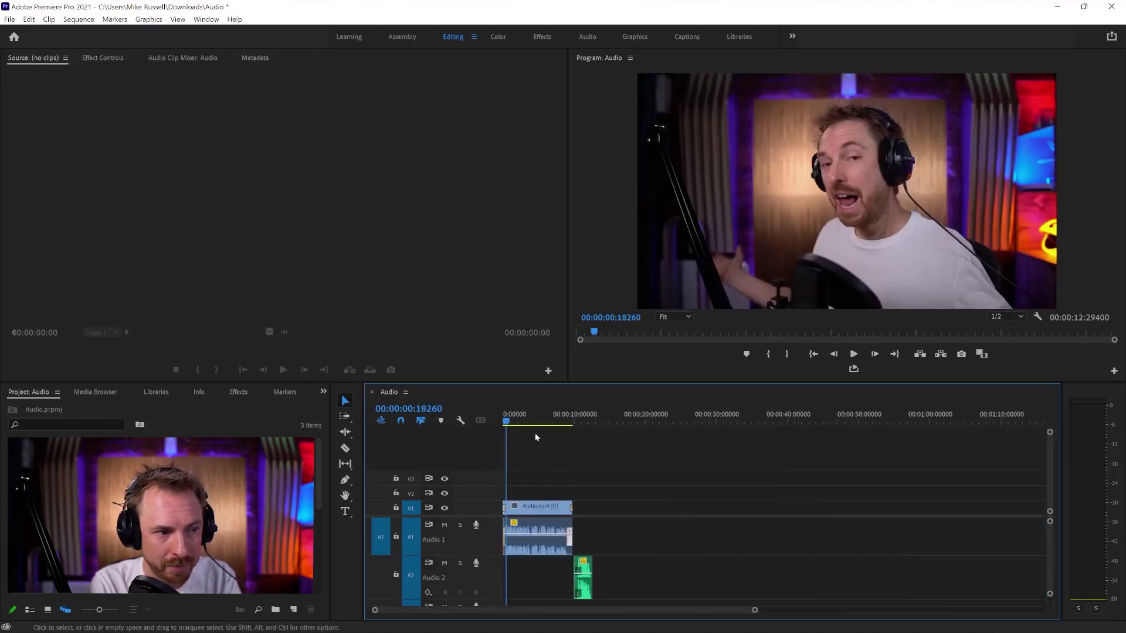
scroll(512, 424, up, 3)
right_click(513, 422)
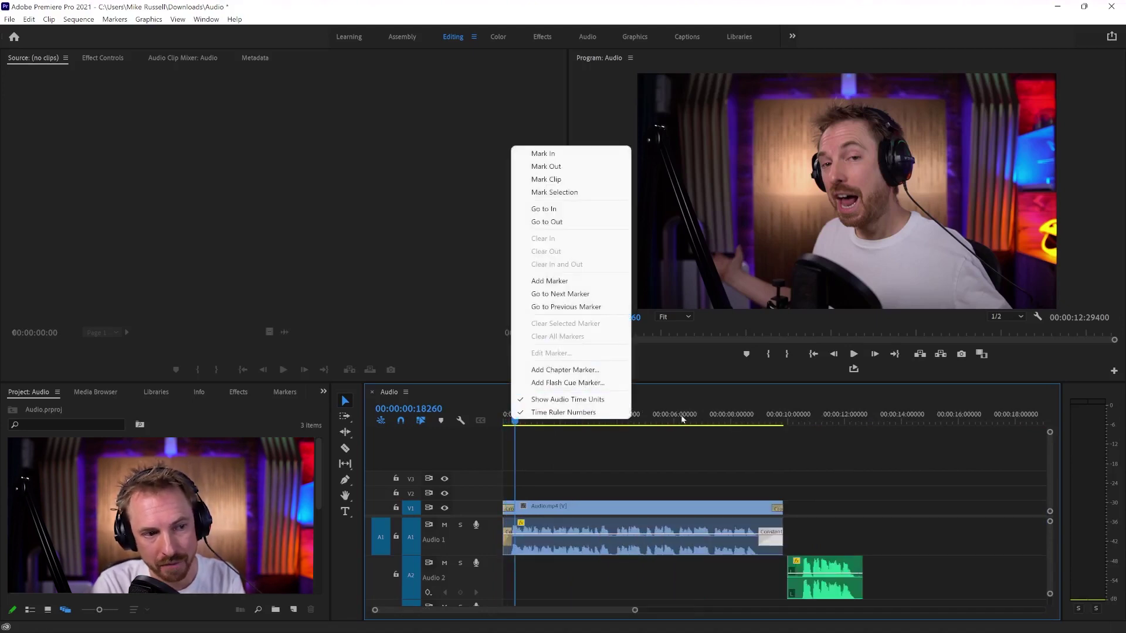
click(570, 399)
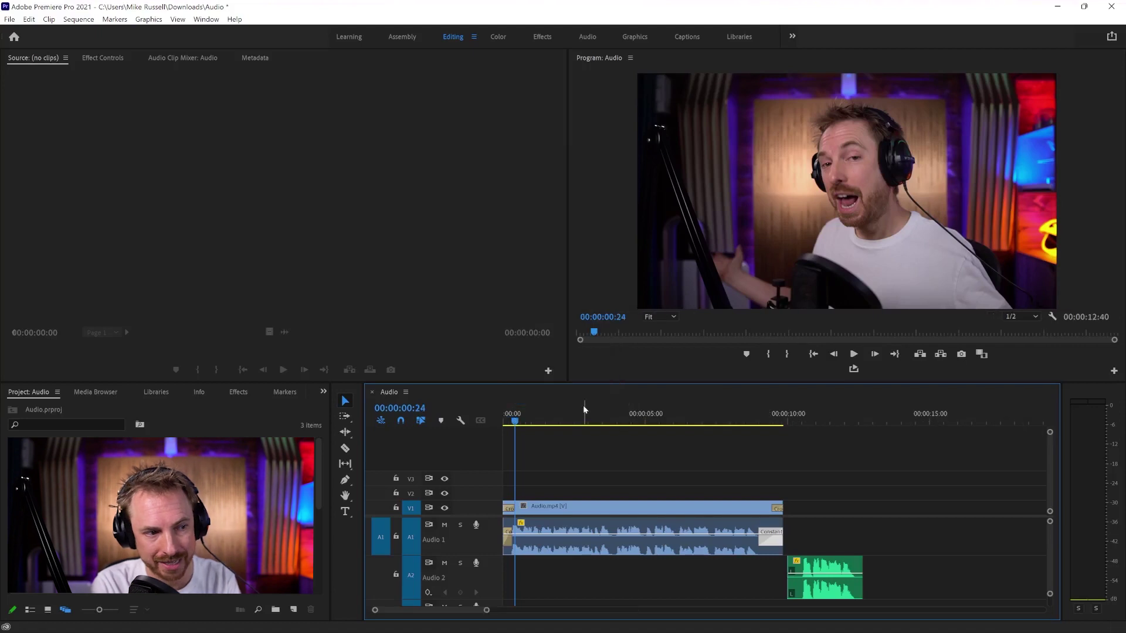
Step: Open Keyboard Shortcuts from the Edit menu and search for 'audio tim'
click(29, 20)
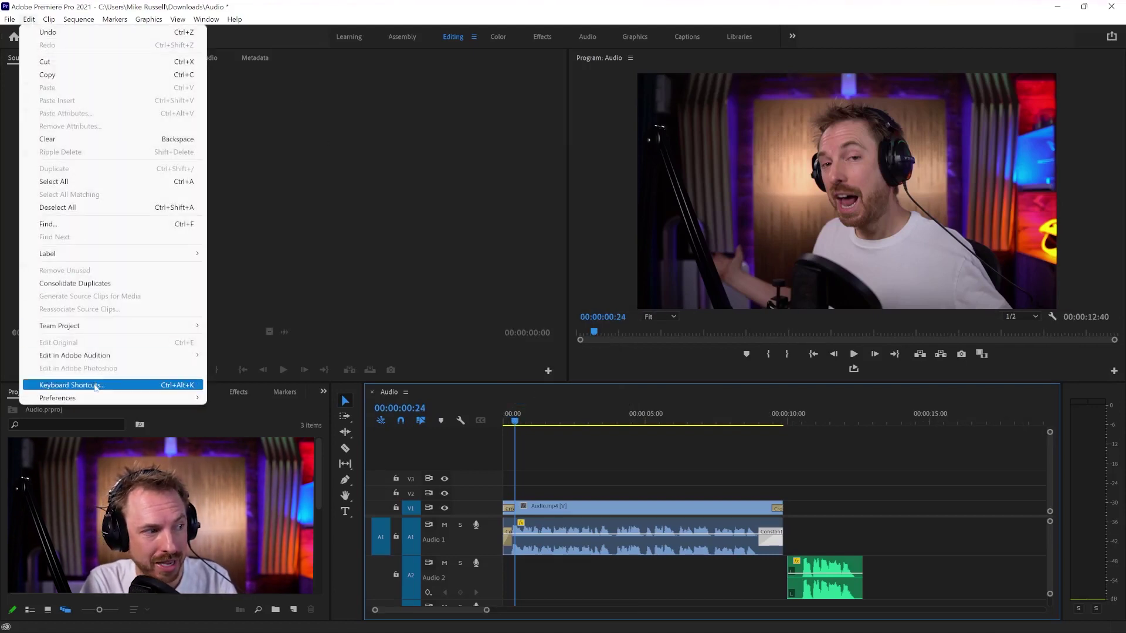
click(96, 387)
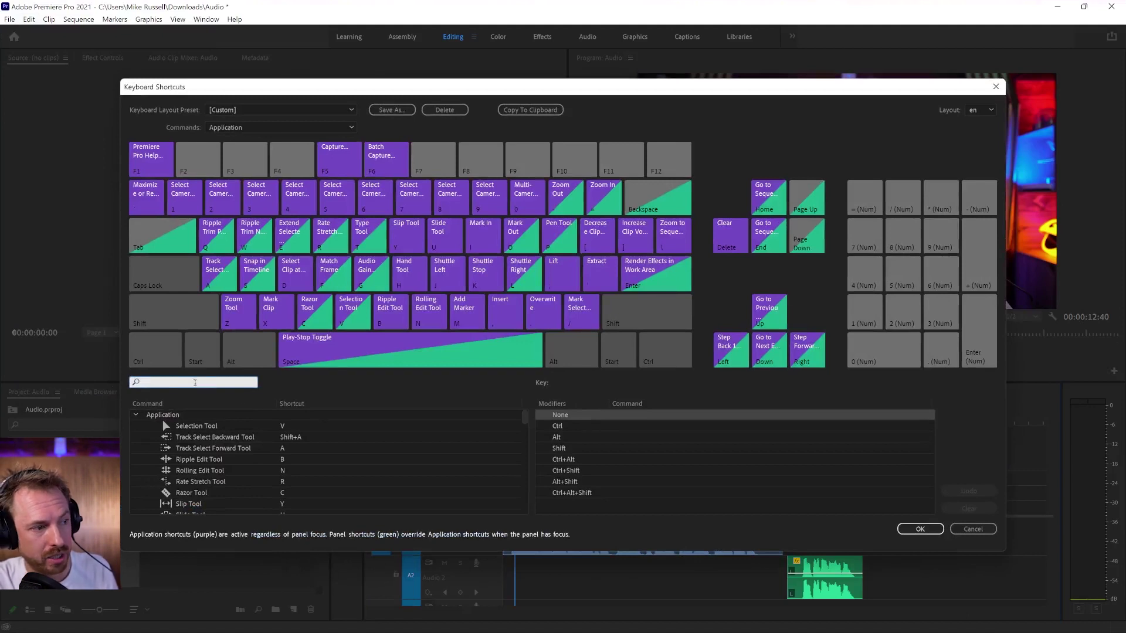
text(audio time units)
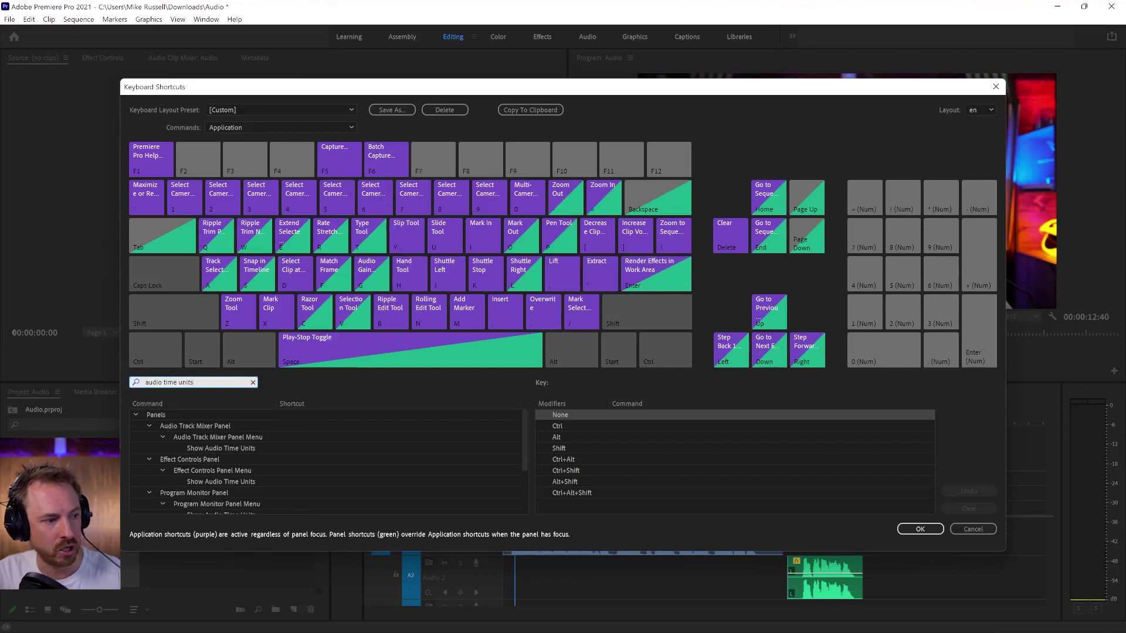
drag(521, 449, 518, 501)
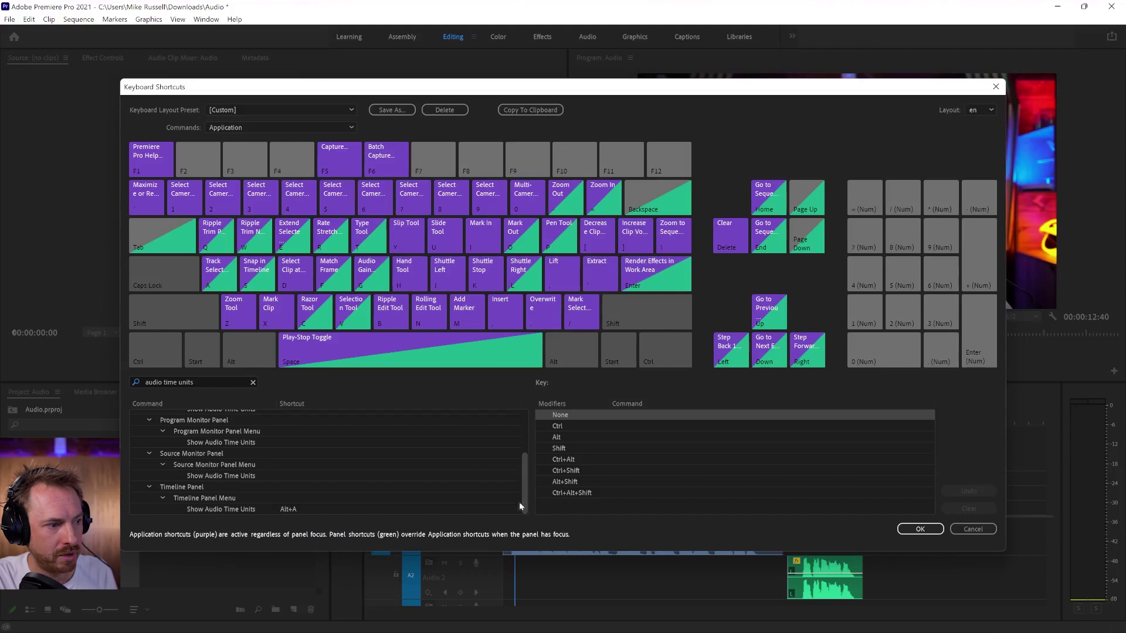
Step: Assign Alt+A to Timeline Panel > Show Audio Time Units and save the change
click(288, 510)
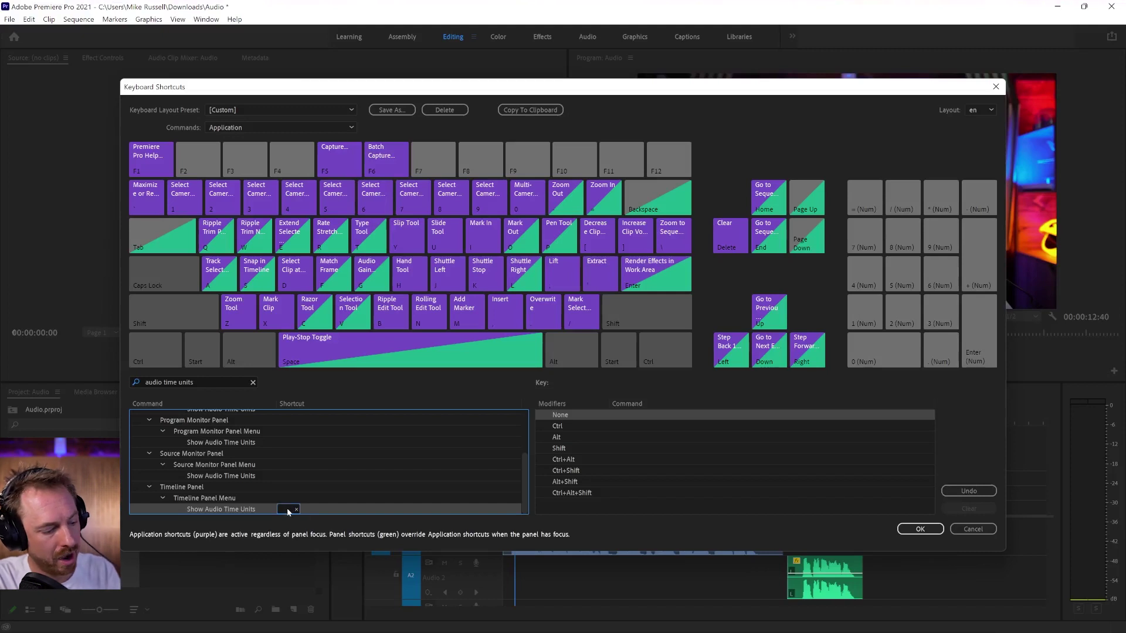
key(alt)
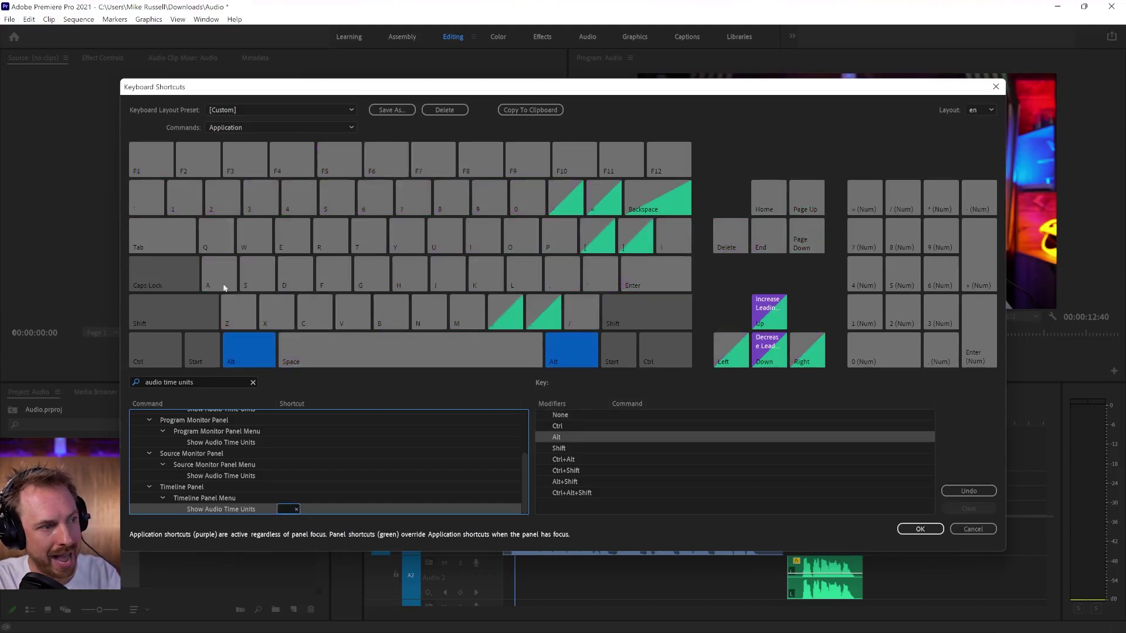
key(alt+a)
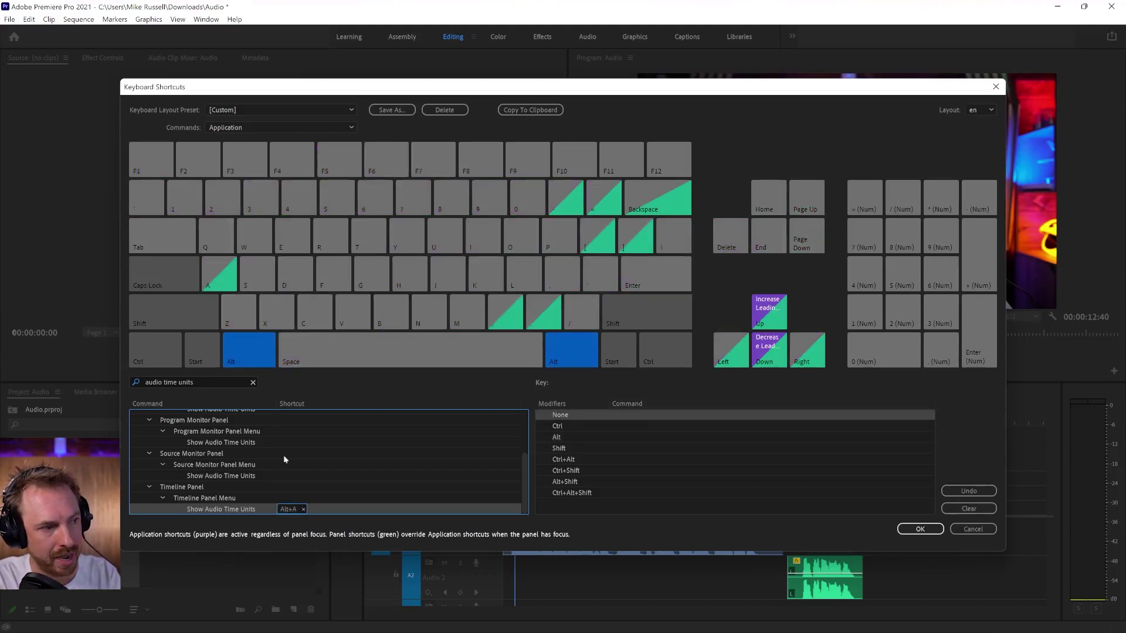
click(920, 530)
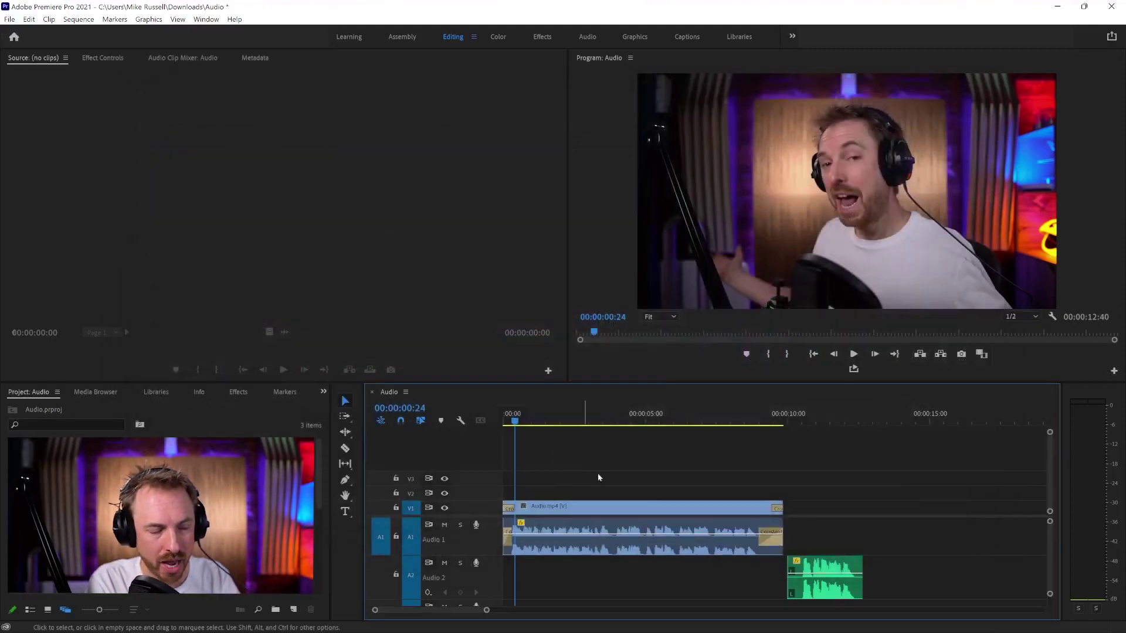
key(alt+a)
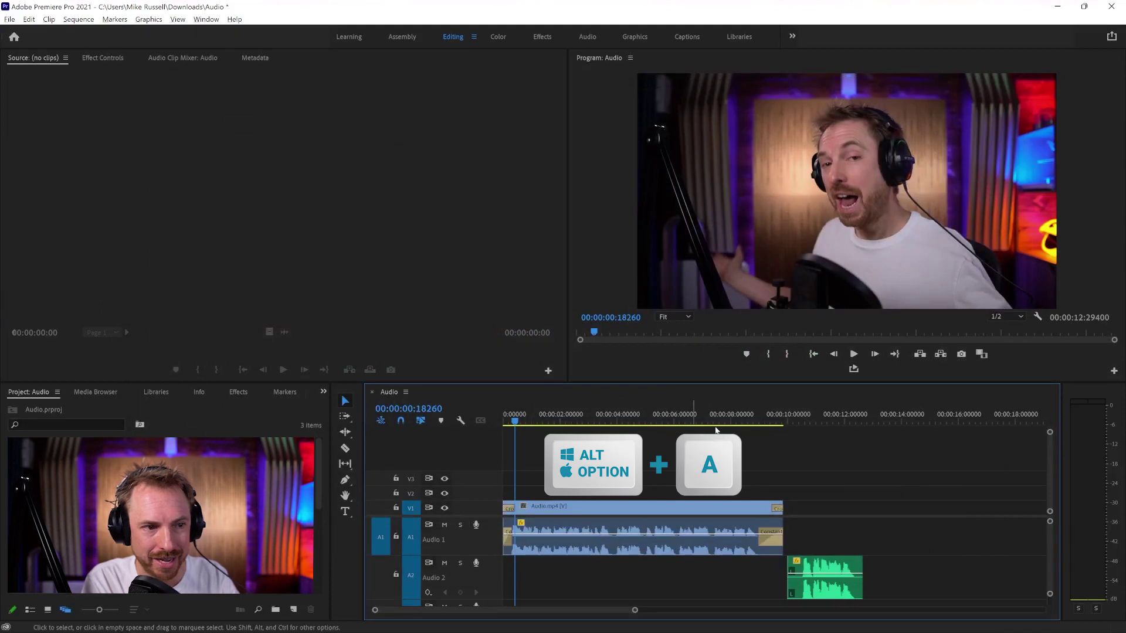
key(alt+a)
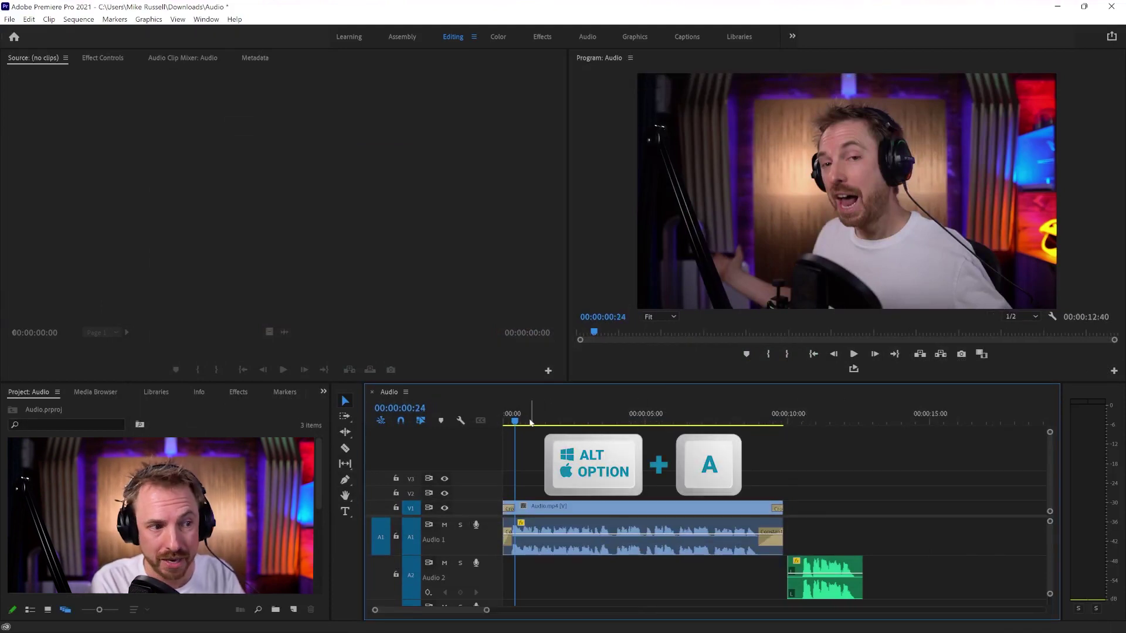
click(510, 422)
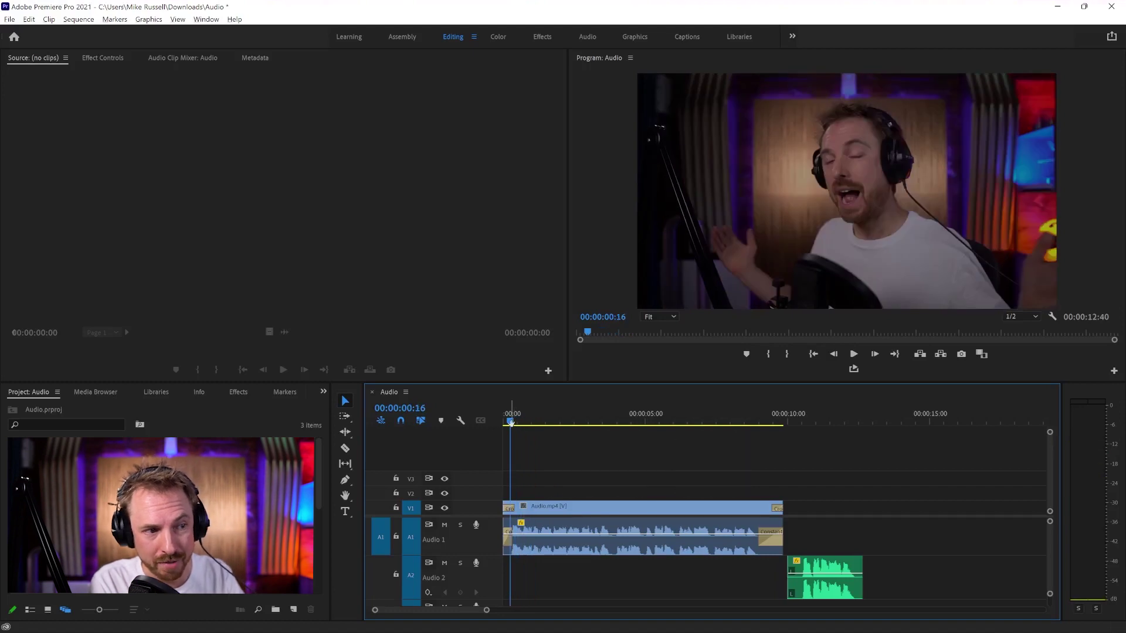
key(alt+a)
drag(511, 422, 518, 422)
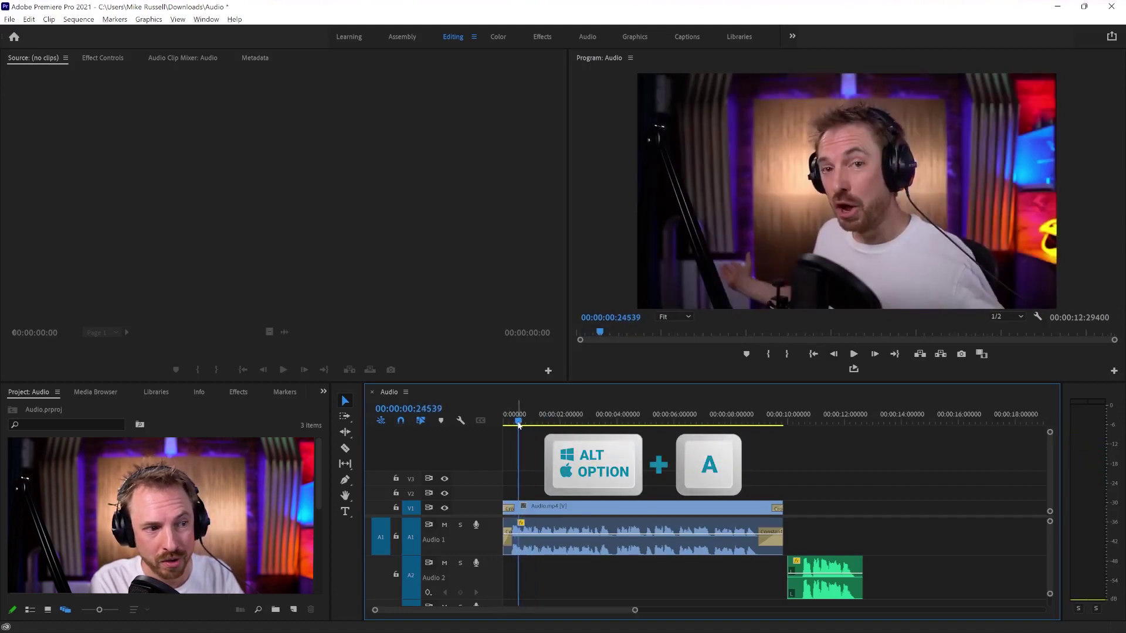
key(alt+a)
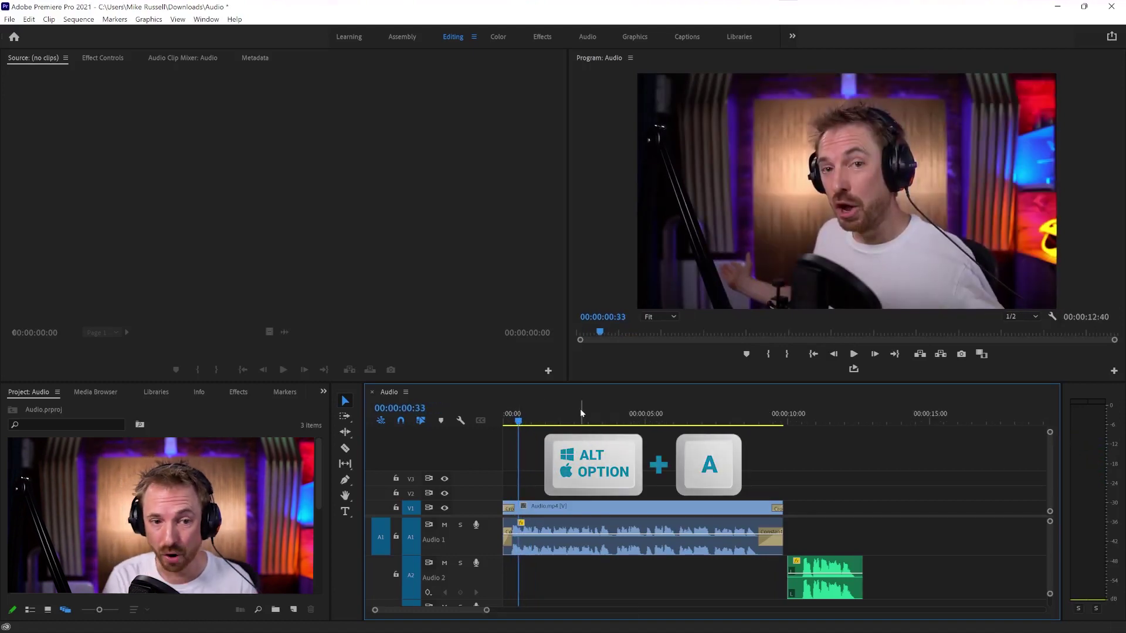